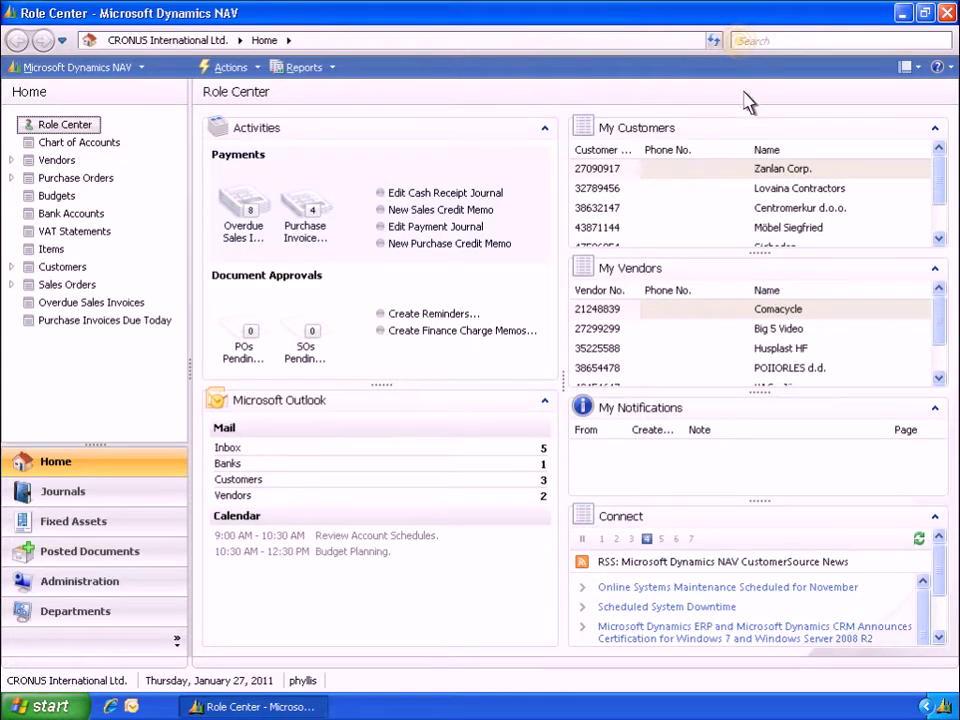
# Search for General Posting Setup and open that page
pyautogui.click(742, 42)
pyautogui.write('General Posting Setup')
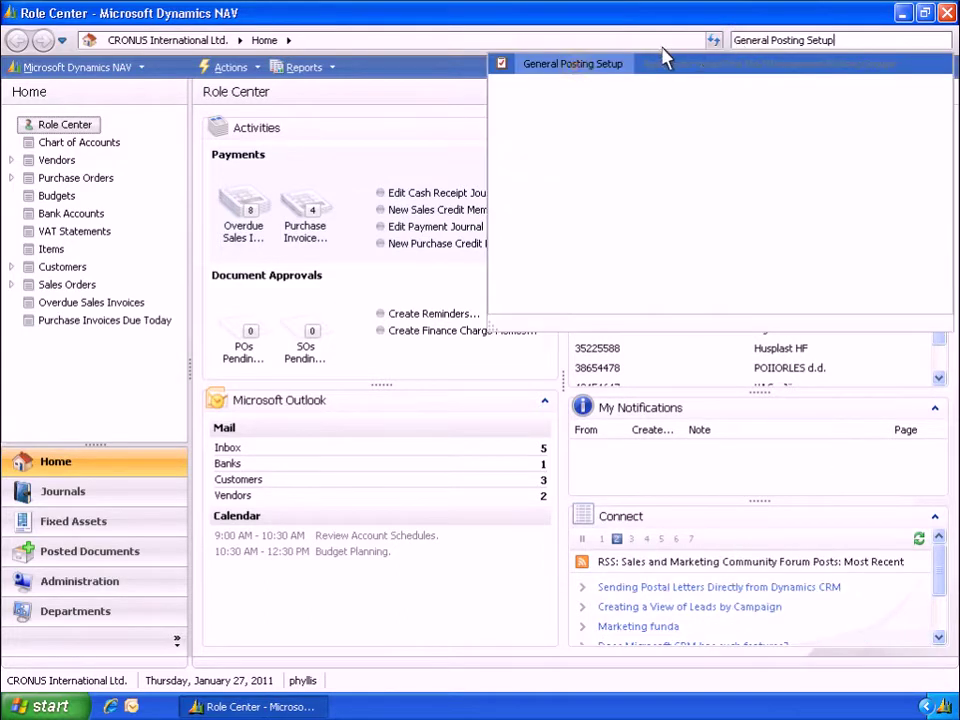
pyautogui.click(576, 66)
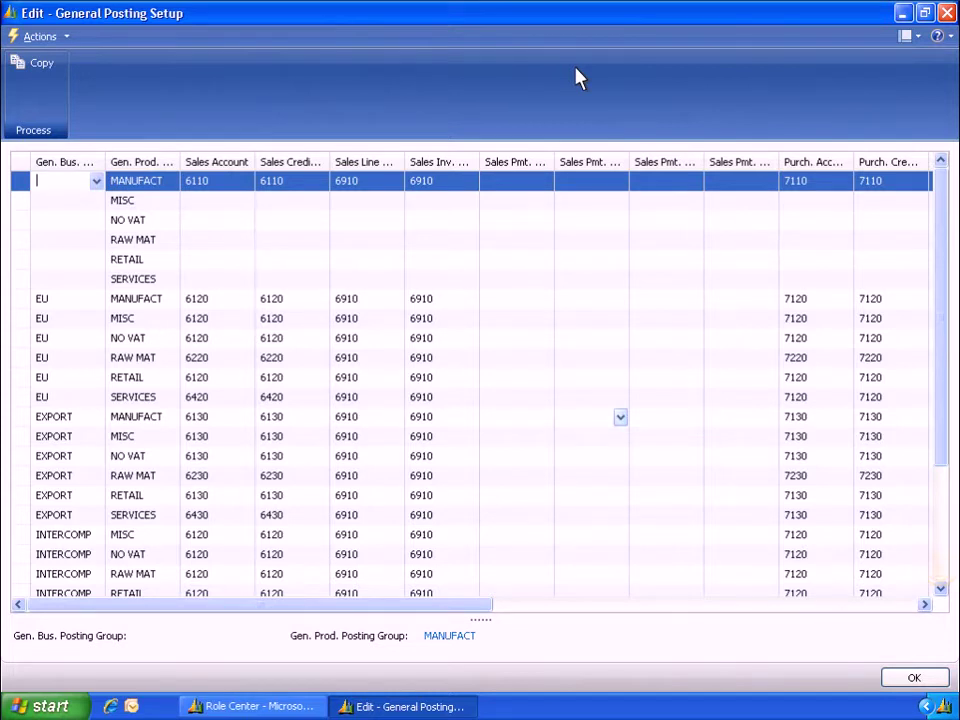
# Assign G/L account 5380 in the first Sales Pmt. column of the NATIONAL / MANUFACT posting line and close the setup
pyautogui.click(941, 578)
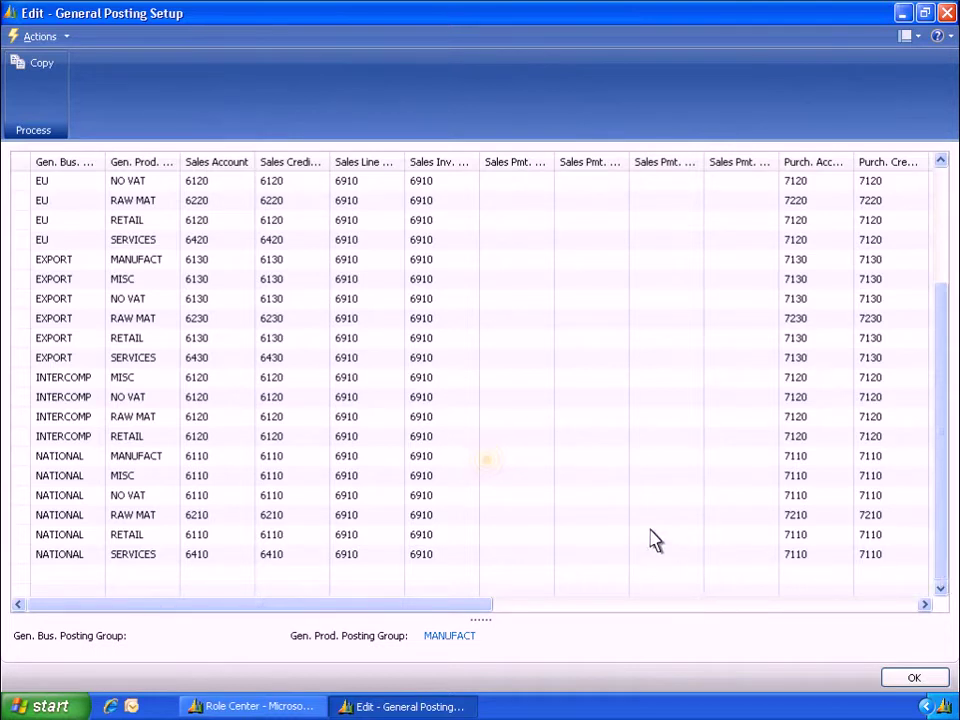
pyautogui.click(490, 462)
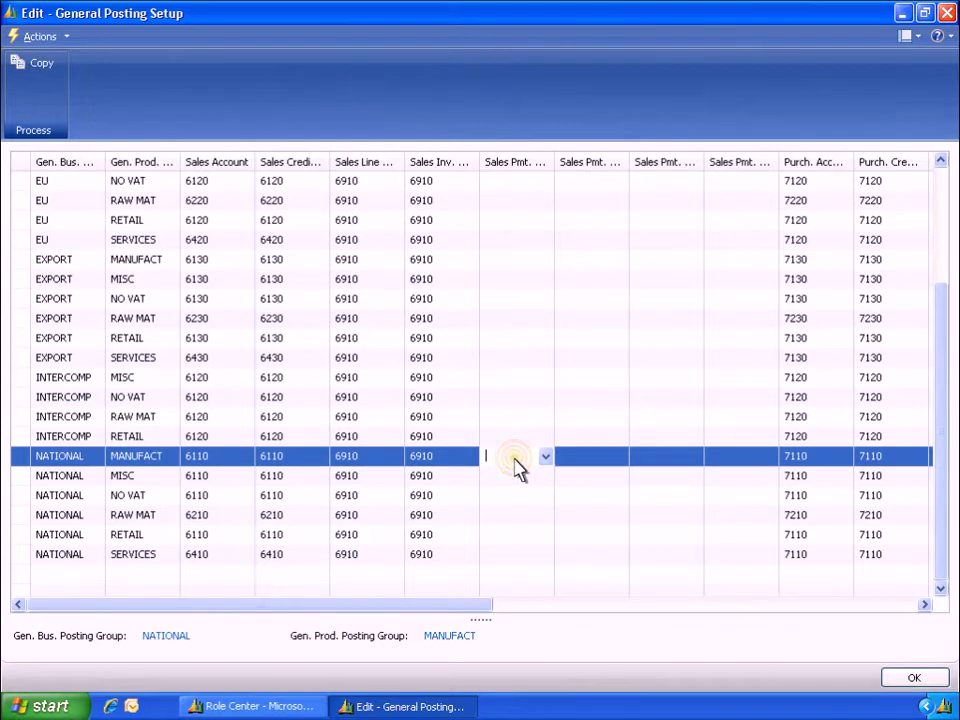
pyautogui.write('5380')
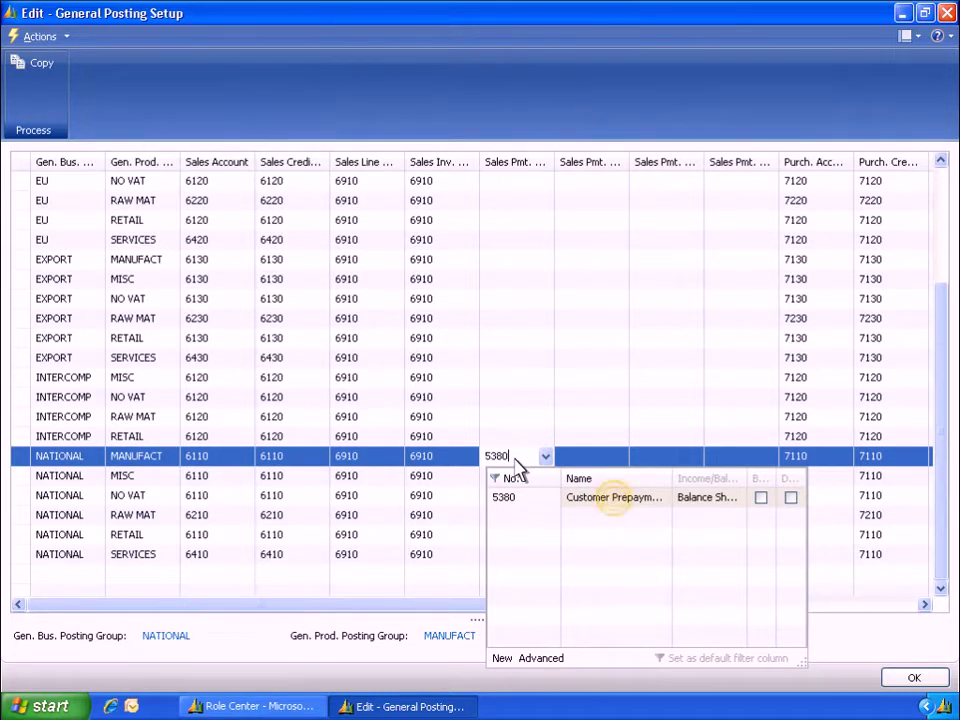
pyautogui.click(615, 505)
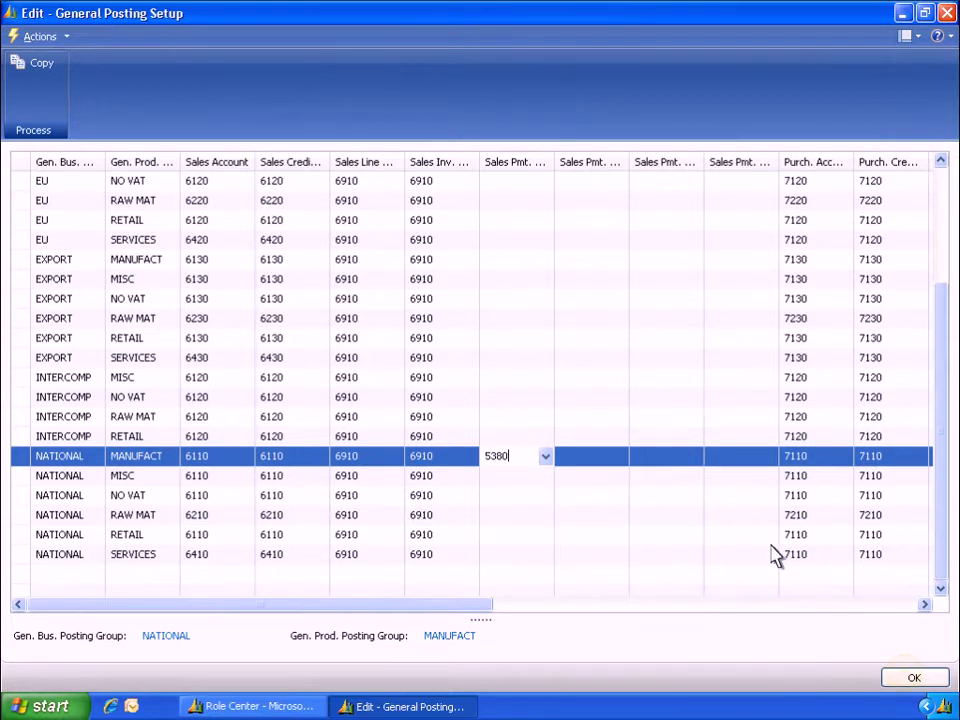
pyautogui.click(909, 680)
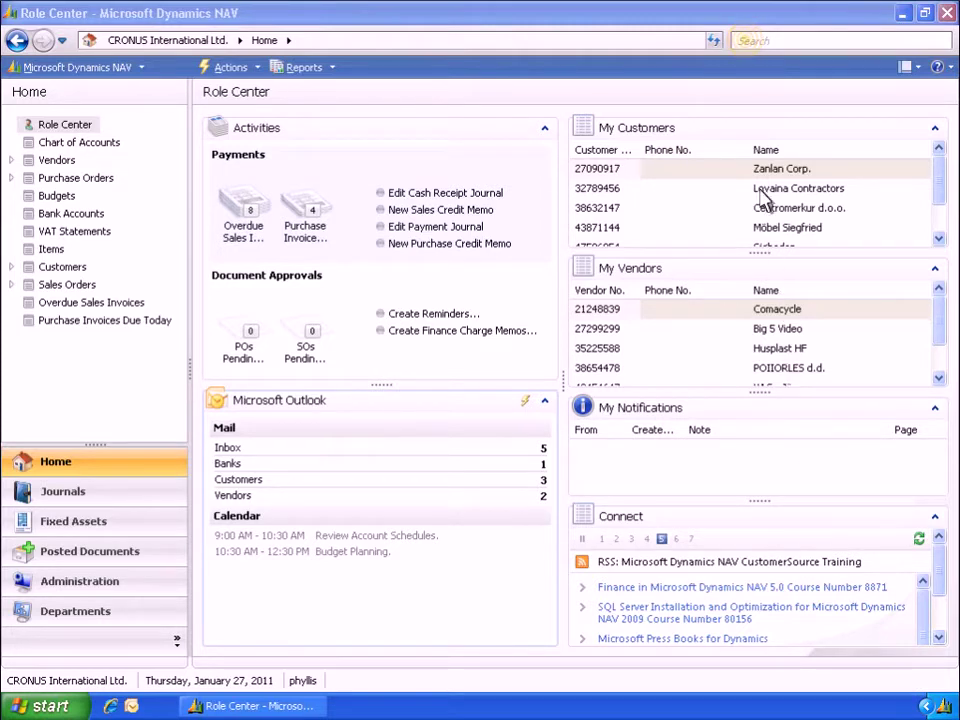
# Search for Sales & Receivables Setup and open the entry under Application Setup/Financial Management/Finance
pyautogui.click(748, 44)
pyautogui.write('Sales & Receivables Setup')
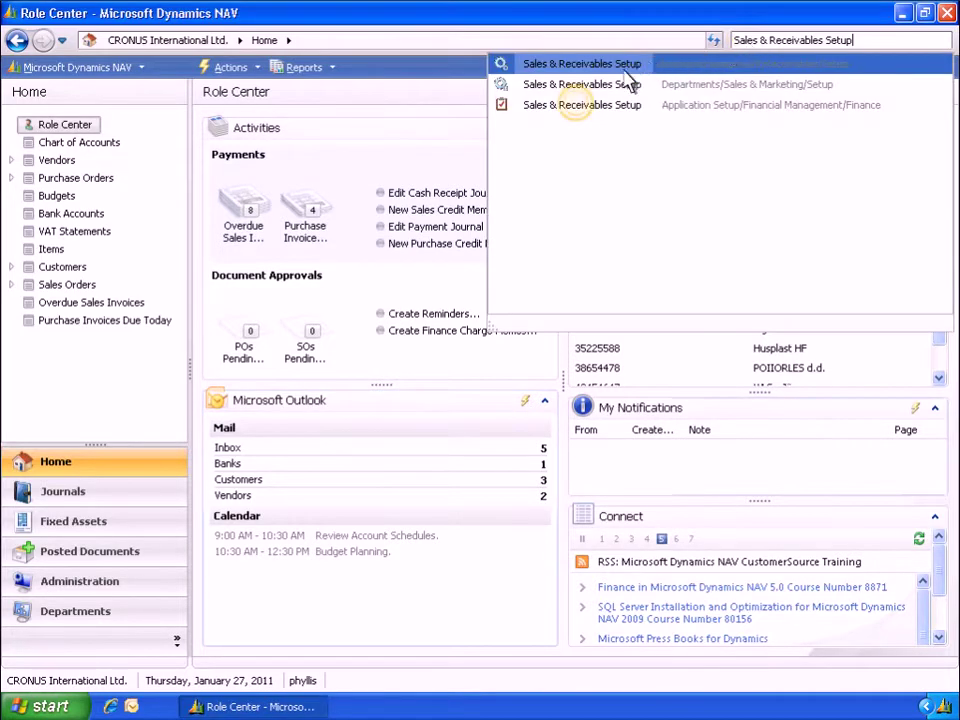
pyautogui.click(576, 107)
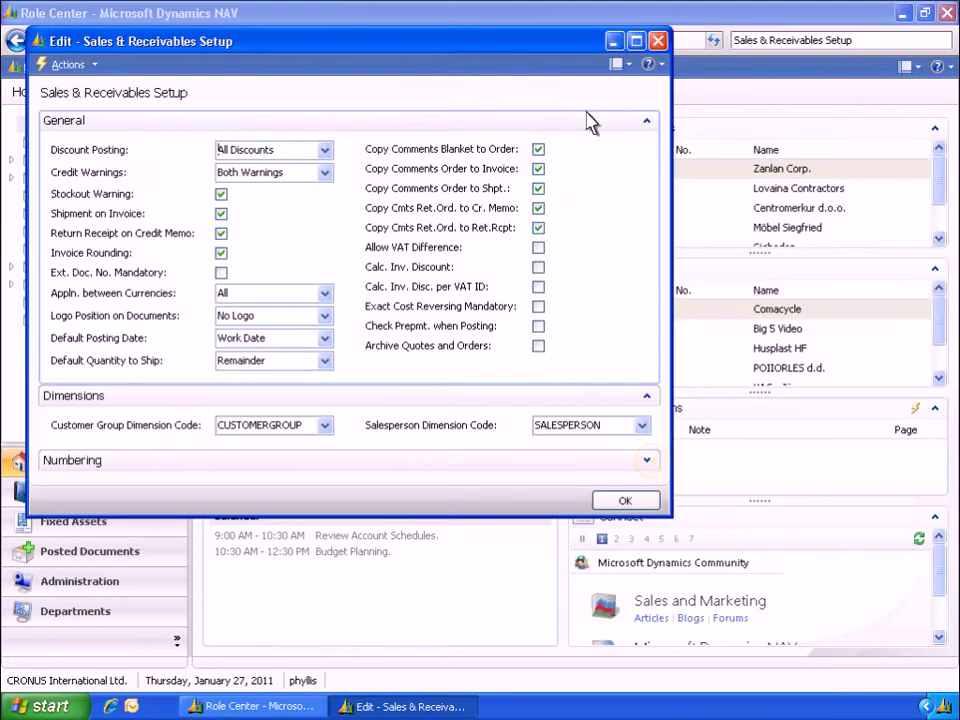
# Review the document numbering series in Sales & Receivables Setup and enable Check Prepmt. when Posting
pyautogui.click(648, 462)
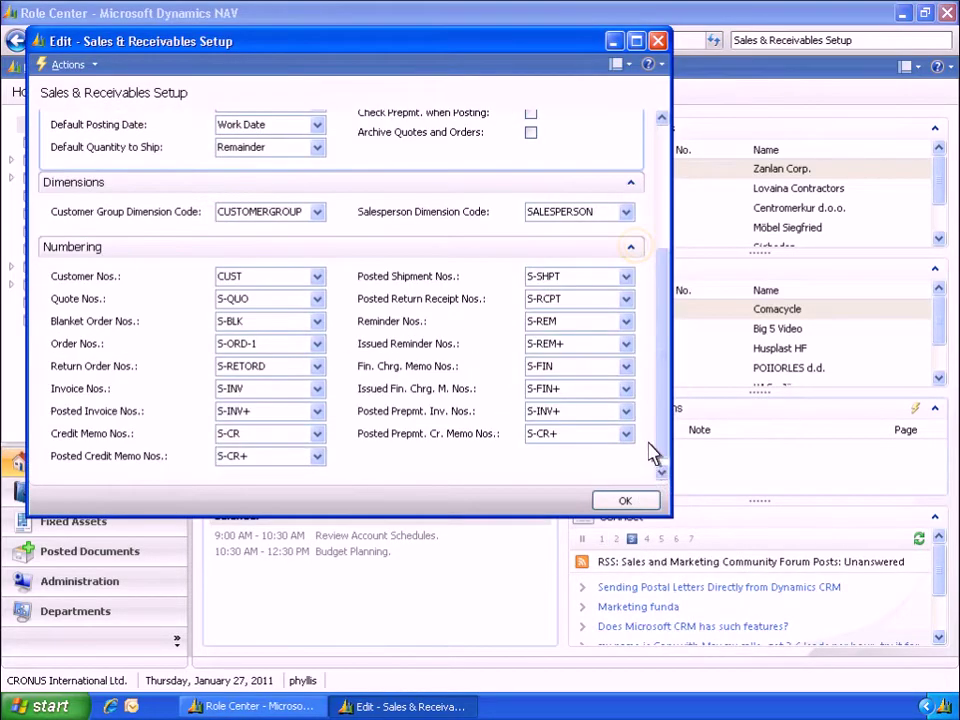
pyautogui.click(632, 247)
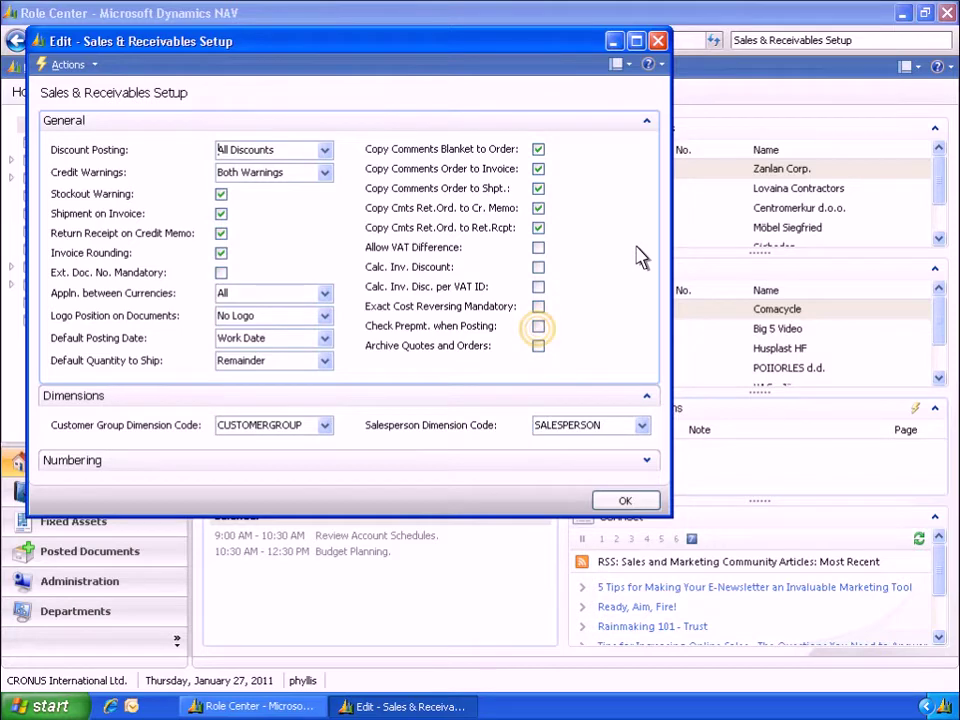
pyautogui.click(538, 326)
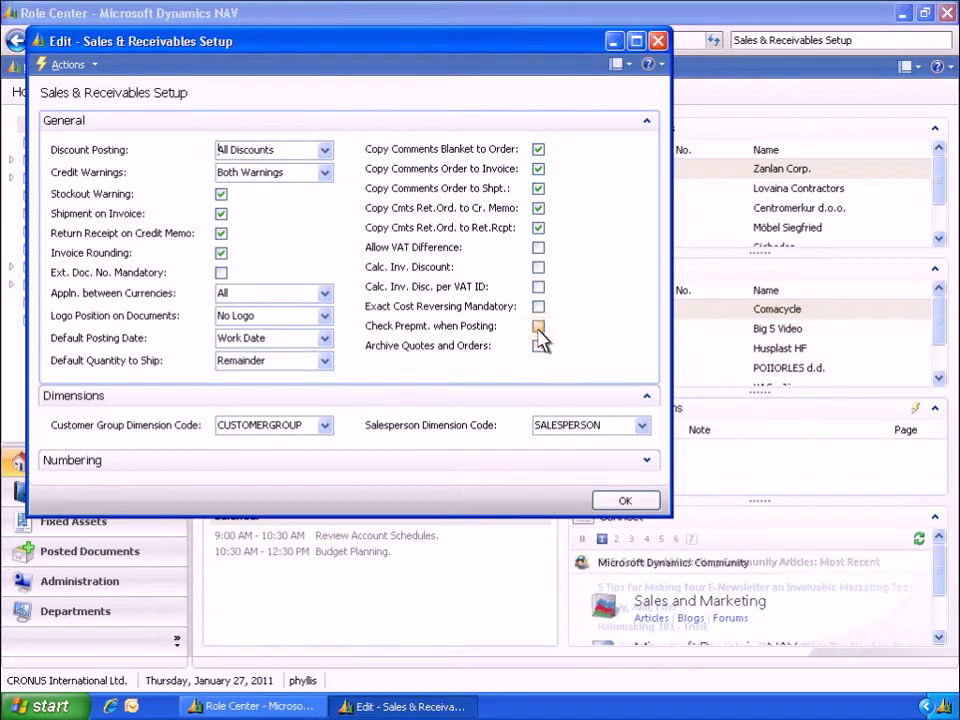
pyautogui.click(620, 501)
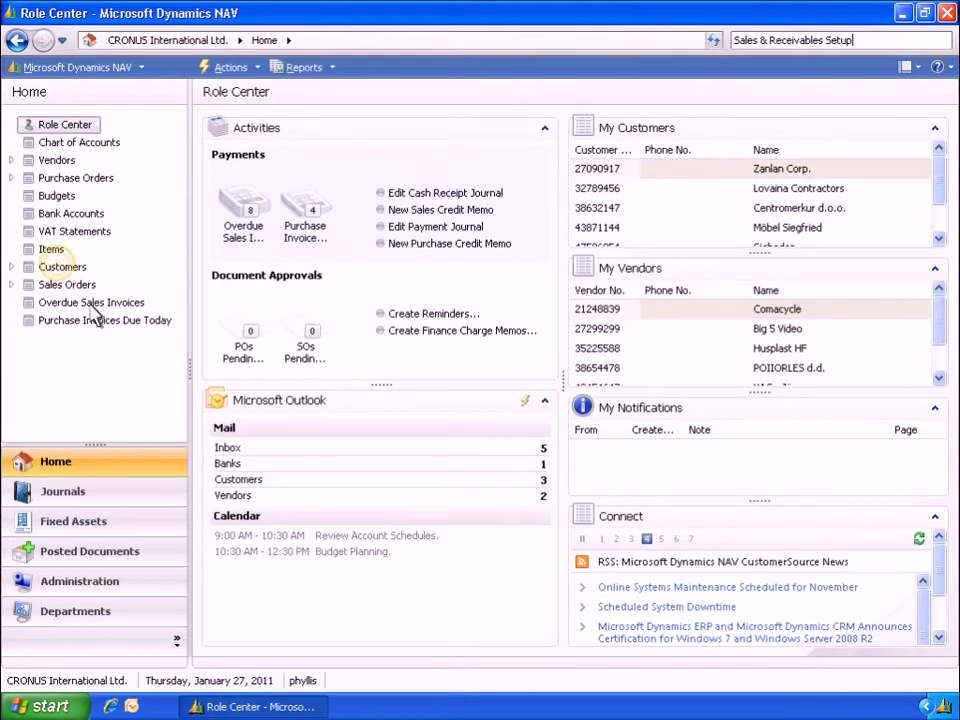
# Set the Prepayment % to 30 in the invoicing details of the Selangorian Ltd. customer card
pyautogui.click(60, 270)
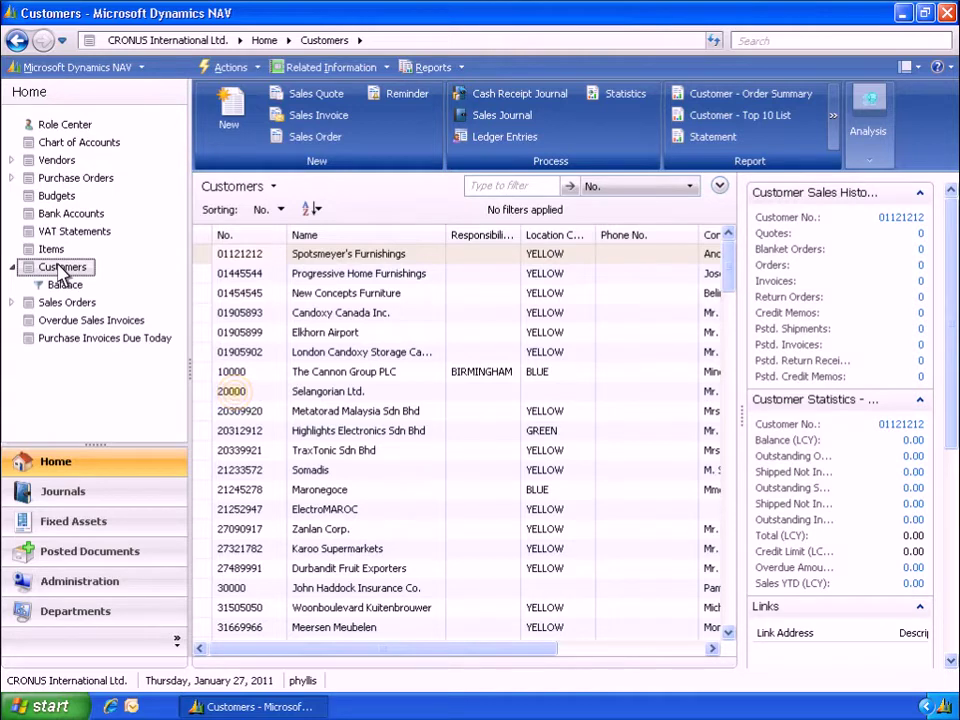
pyautogui.doubleClick(237, 397)
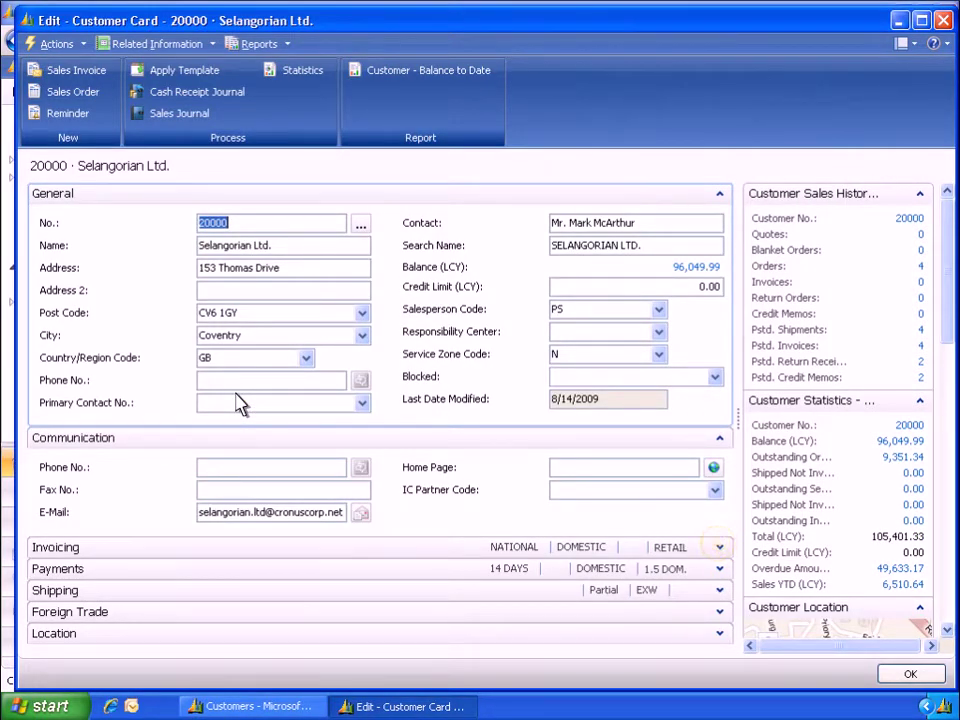
pyautogui.click(720, 548)
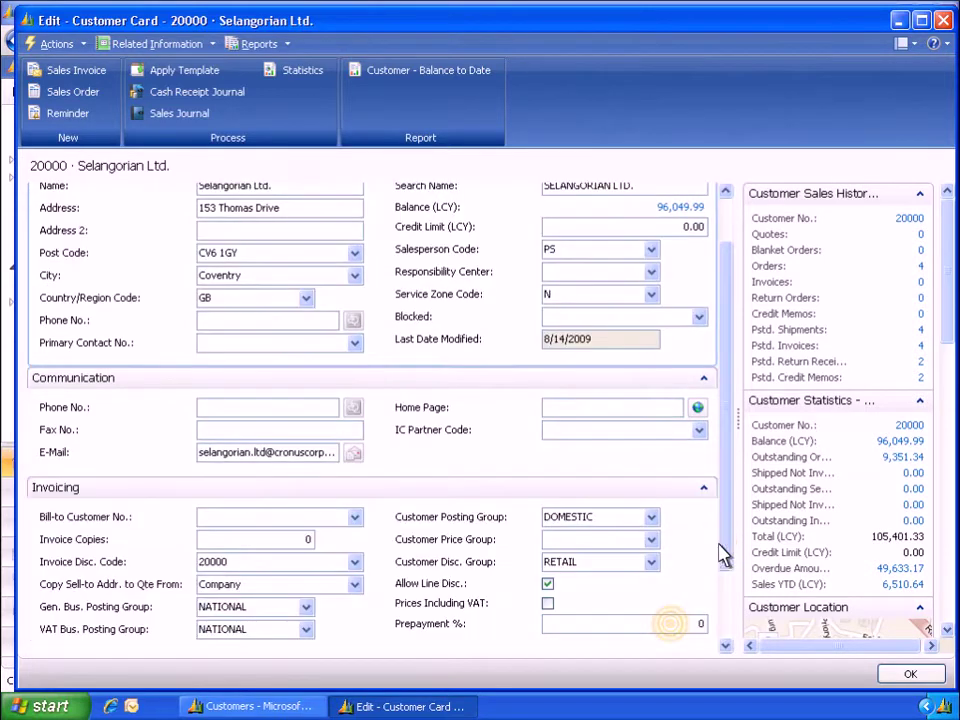
pyautogui.click(675, 624)
pyautogui.write('30')
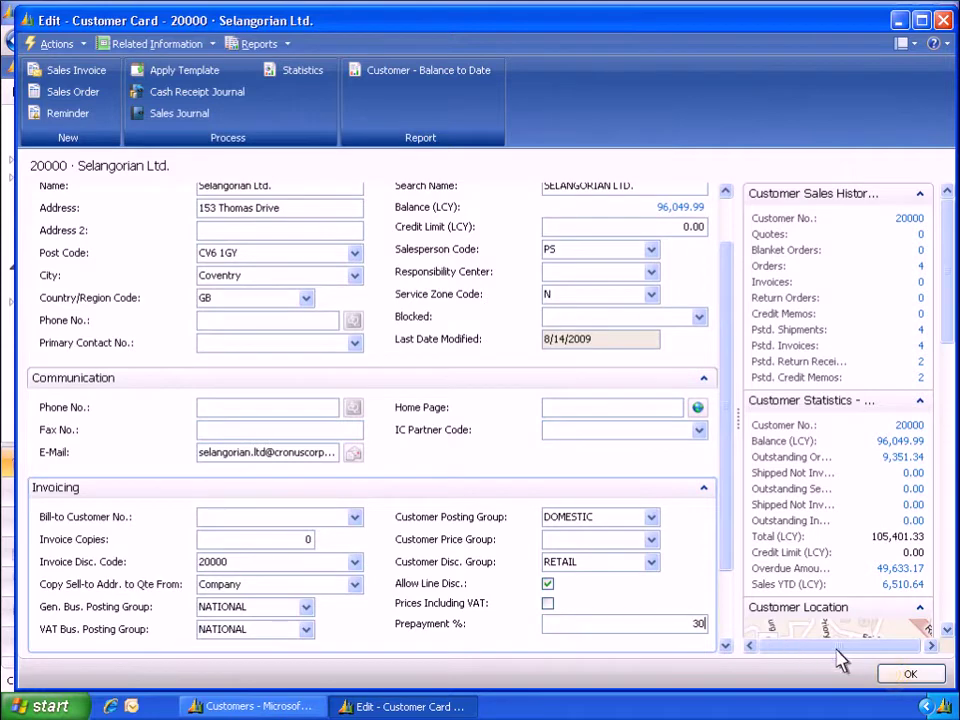
pyautogui.click(900, 676)
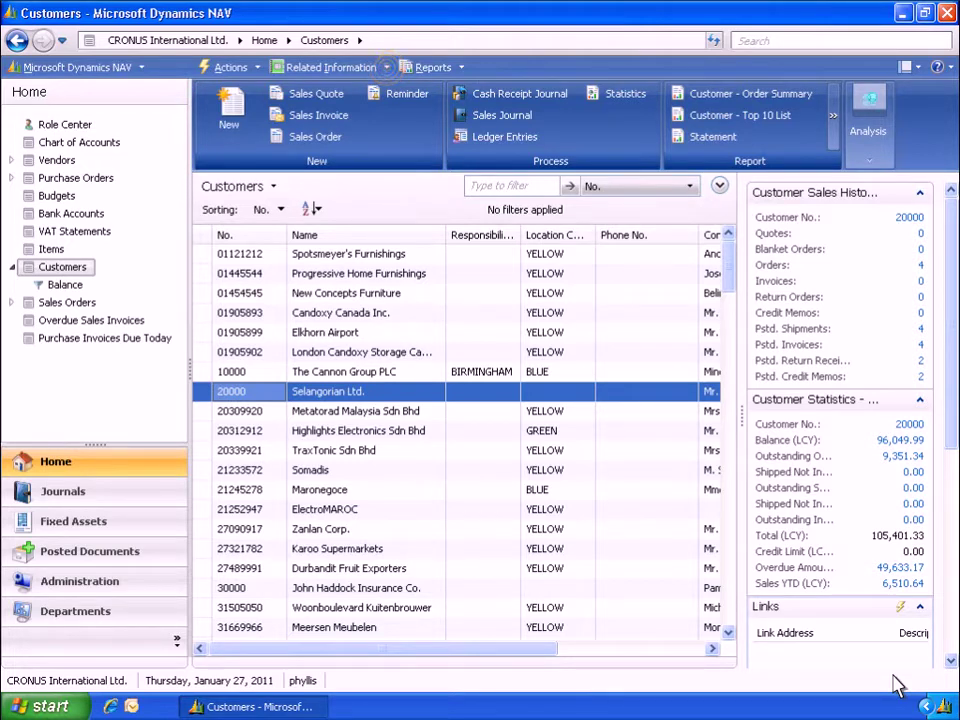
# Open the sales prepayment percentages for customer Selangorian Ltd
pyautogui.click(388, 72)
pyautogui.moveTo(312, 108)
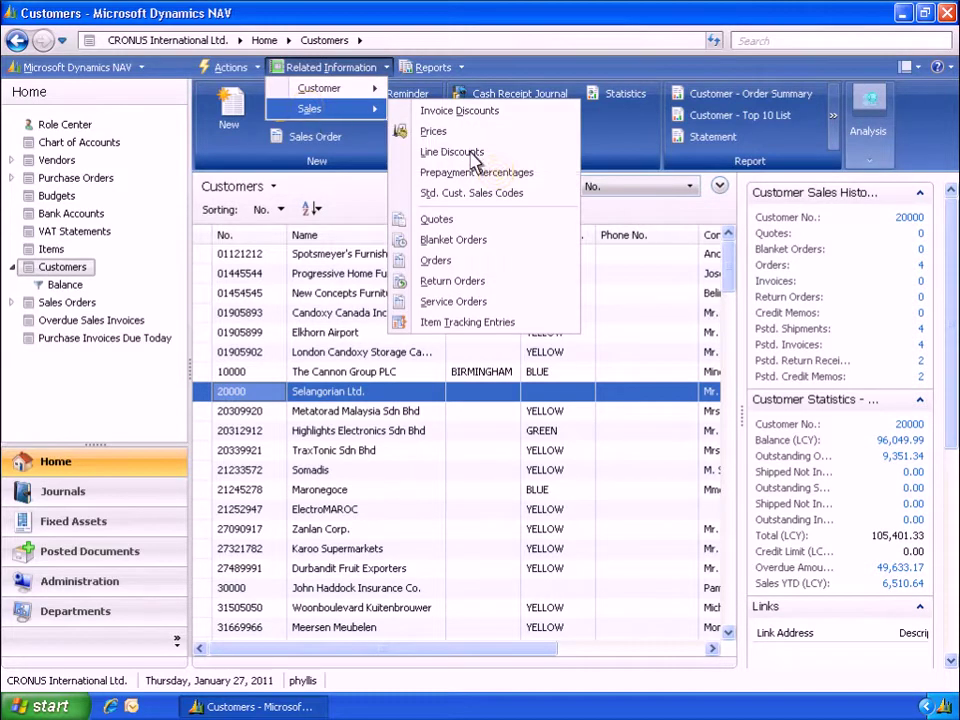
pyautogui.click(495, 173)
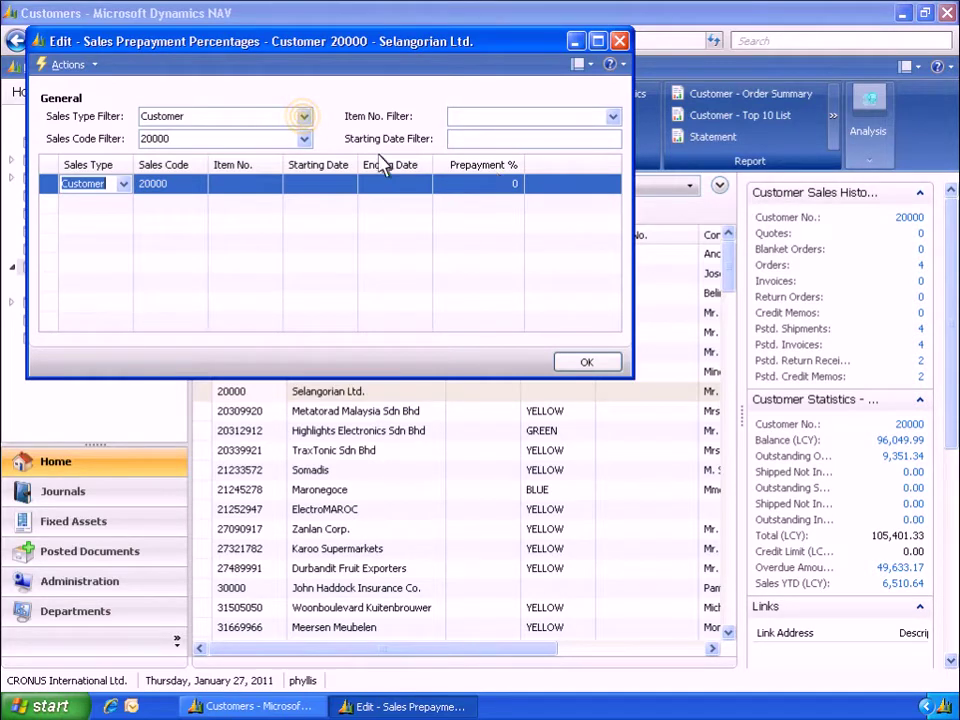
# Set the Sales Type Filter to None and the Item No. Filter to item 1100, Front Wheel
pyautogui.click(304, 117)
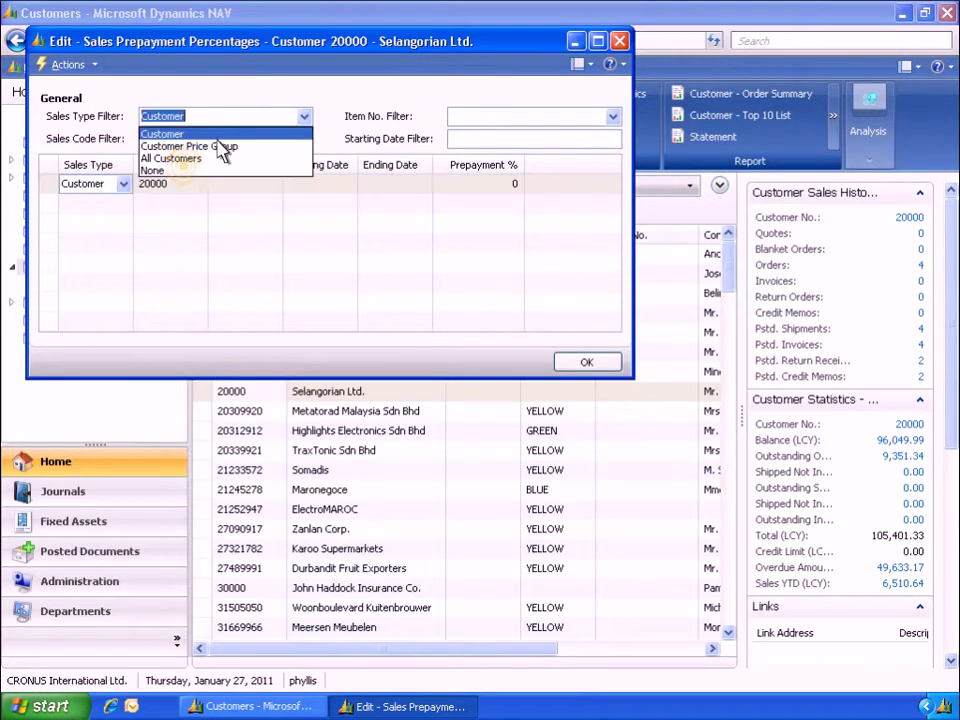
pyautogui.click(160, 171)
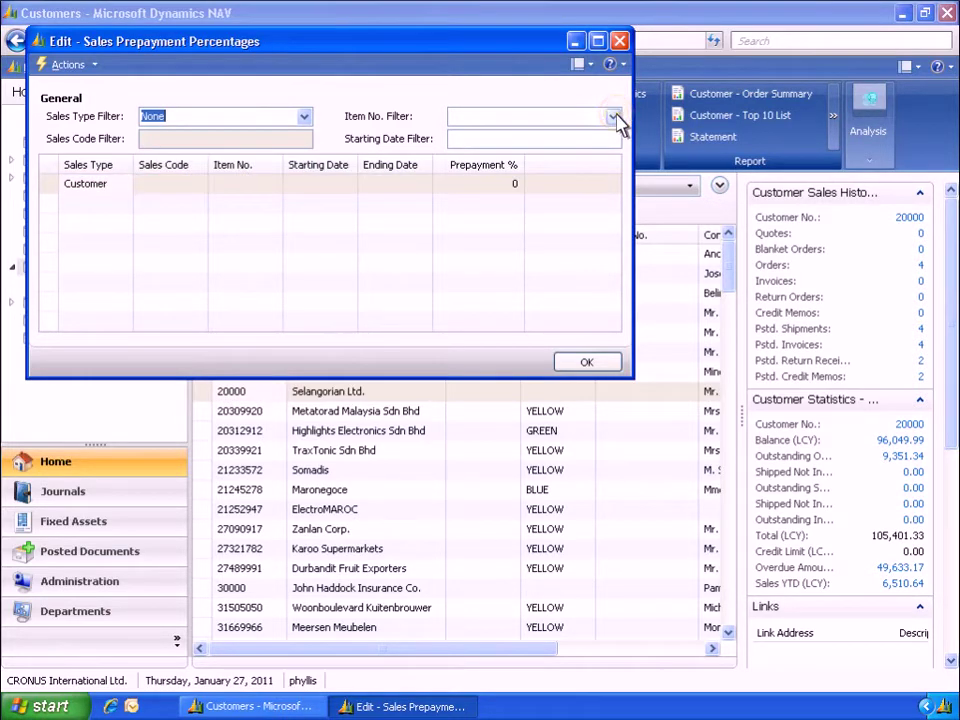
pyautogui.click(613, 117)
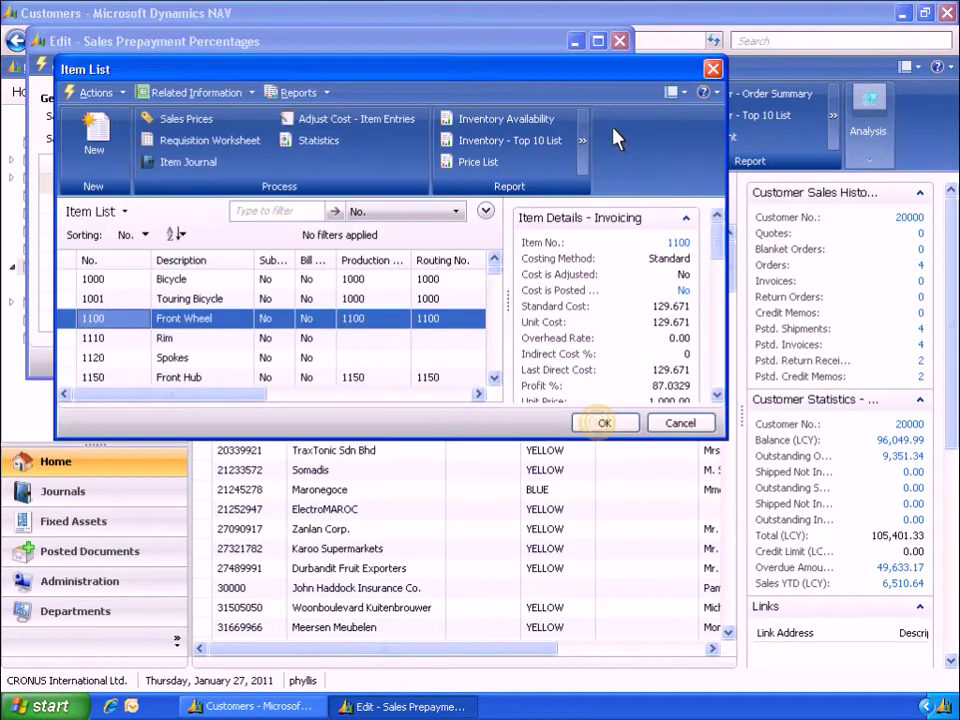
pyautogui.click(603, 425)
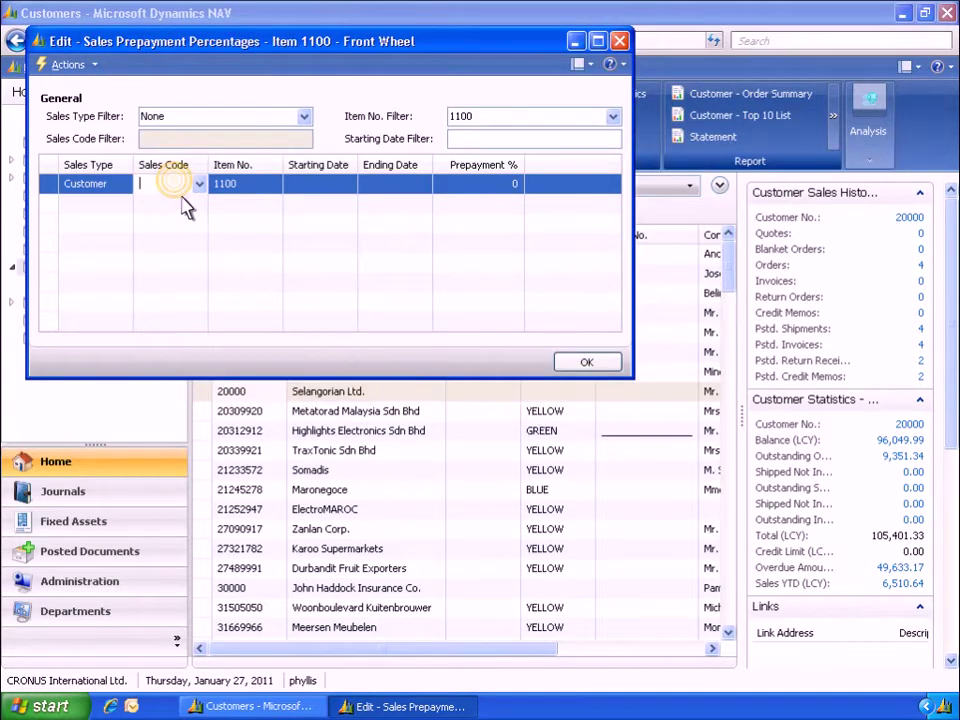
# Set a 40% prepayment for customer Selangorian Ltd. on item 1100 in the first percentage line
pyautogui.click(177, 188)
pyautogui.write('20000')
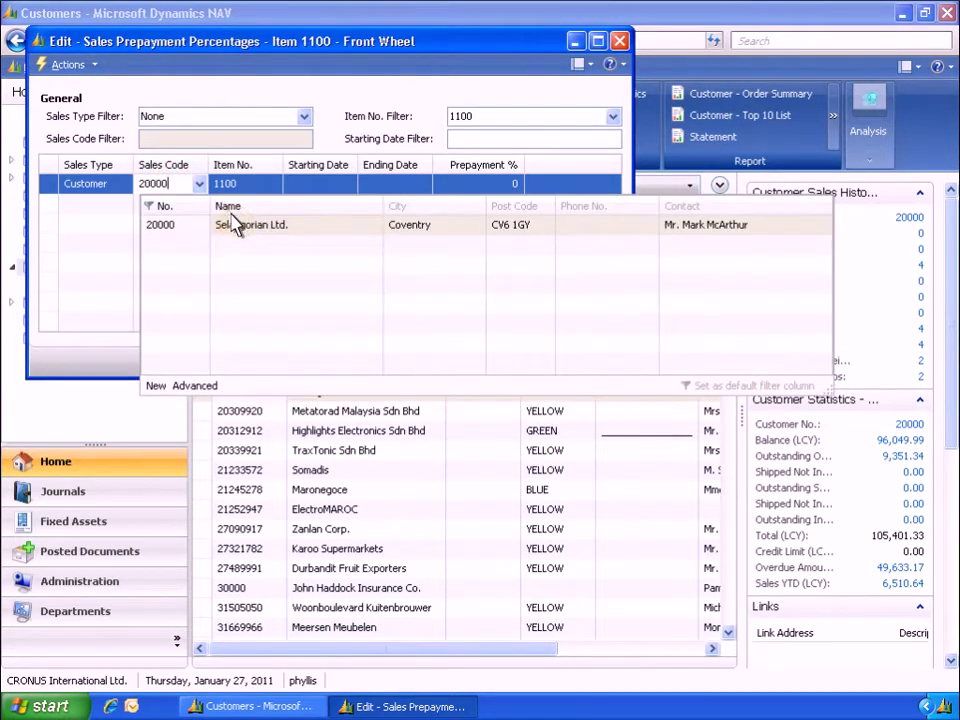
pyautogui.click(243, 230)
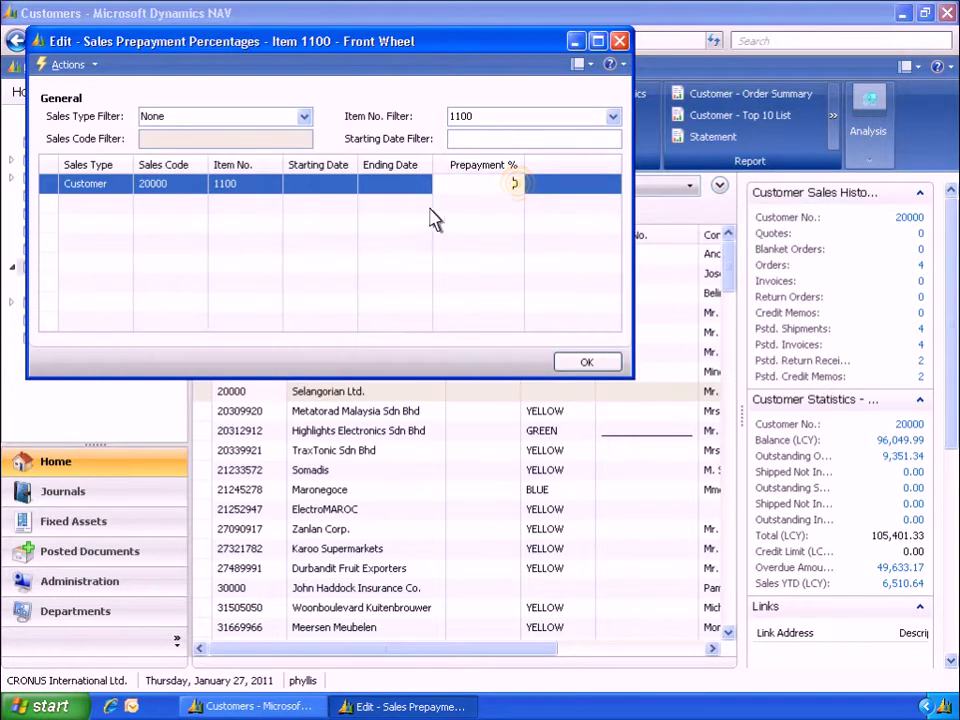
pyautogui.click(514, 185)
pyautogui.write('40')
# Add a line for item 1100 with sales type All Customers and a 20% prepayment, and close the prepayment percentages
pyautogui.click(113, 206)
pyautogui.click(127, 205)
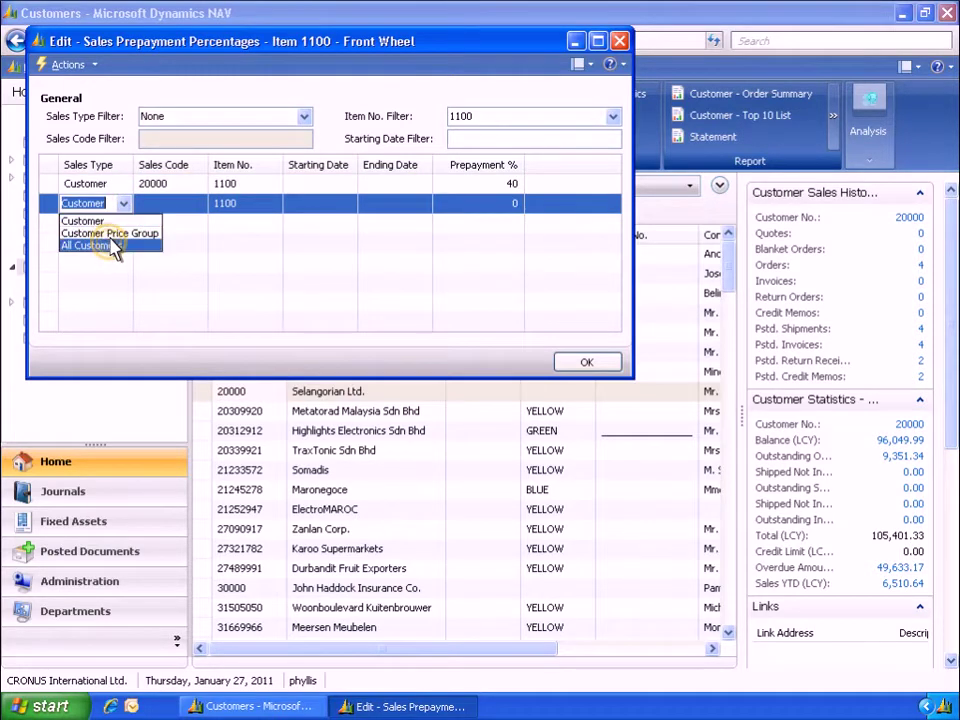
pyautogui.click(110, 245)
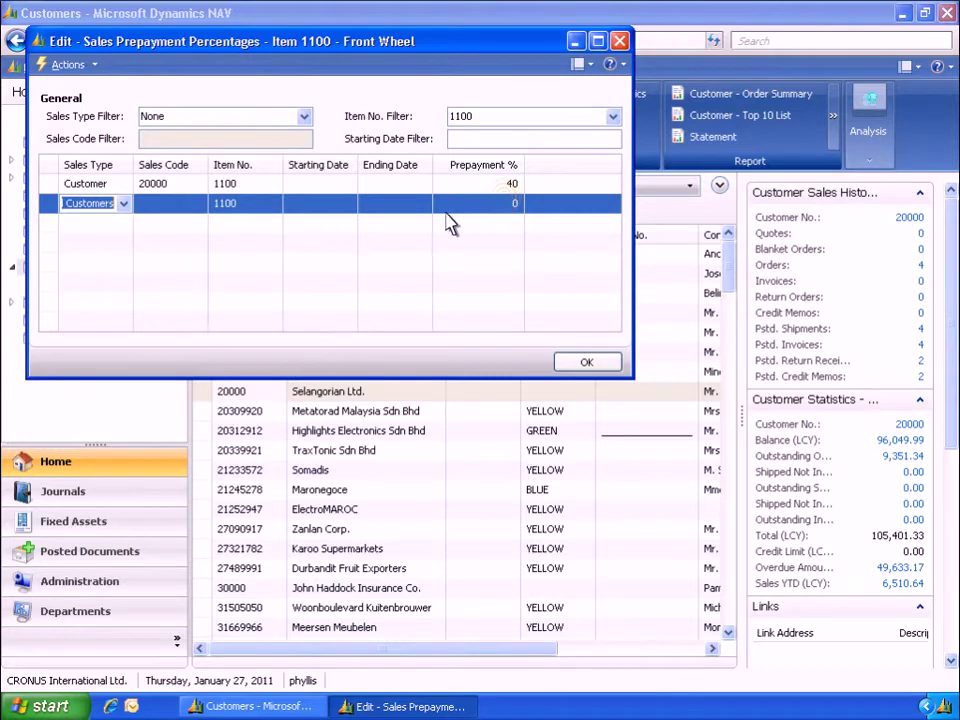
pyautogui.click(510, 204)
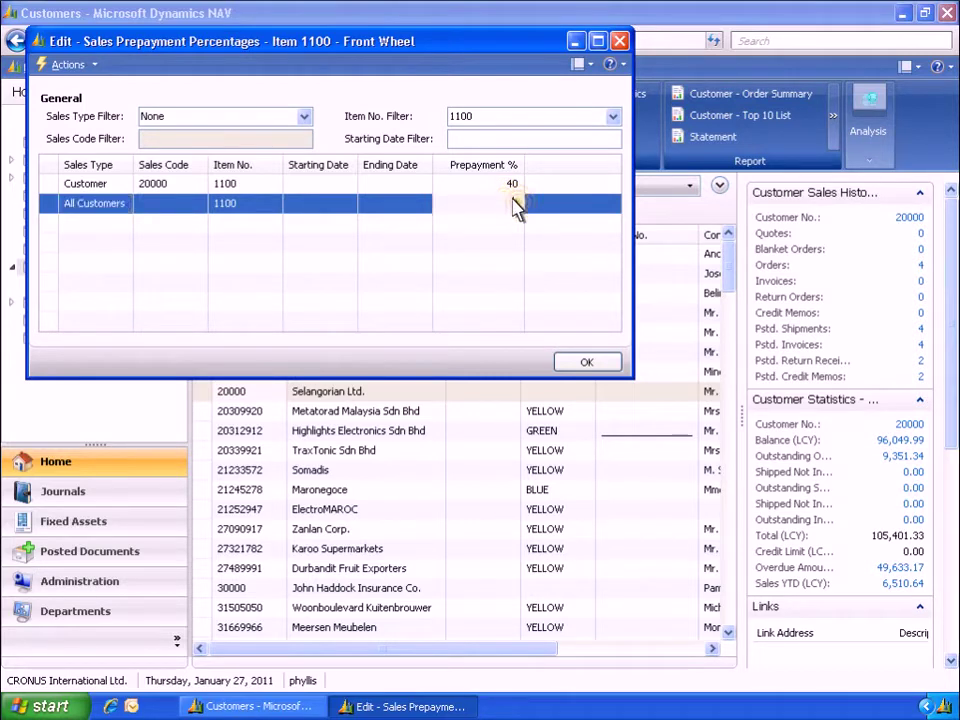
pyautogui.write('20')
pyautogui.click(583, 361)
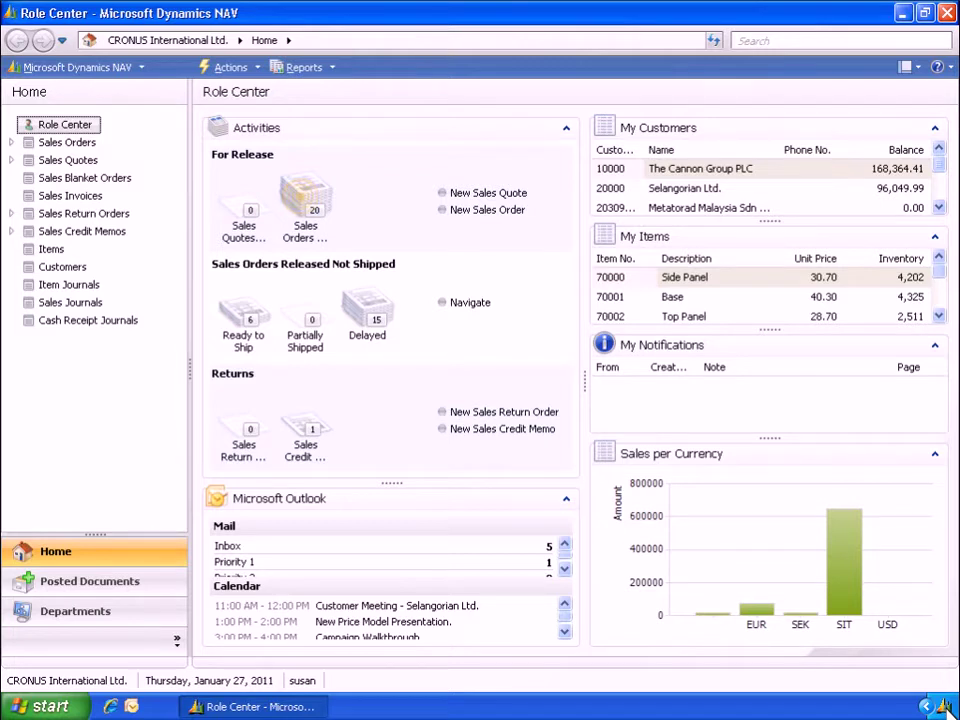
# Create a new sales order for customer Selangorian Ltd. and accept recording it despite the overdue balance
pyautogui.click(306, 212)
pyautogui.click(248, 140)
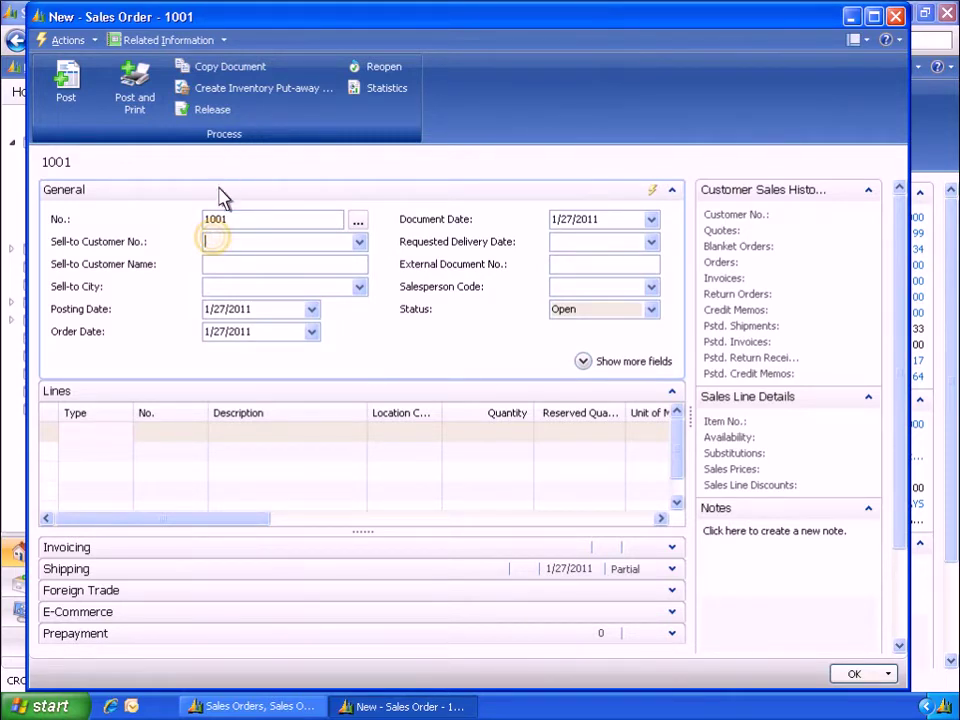
pyautogui.write('20000')
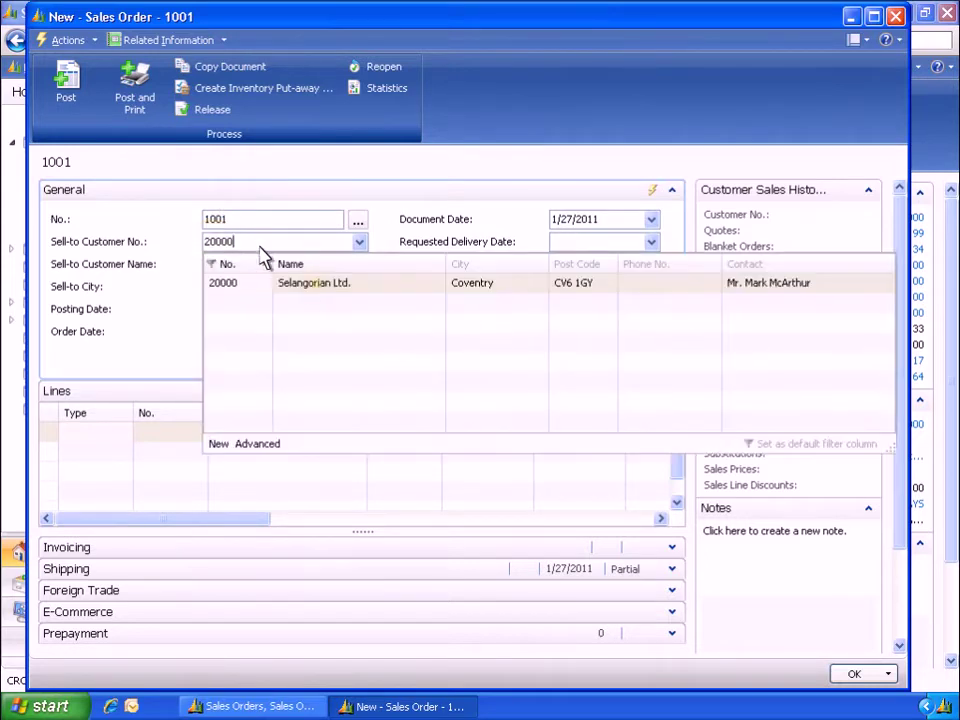
pyautogui.click(320, 290)
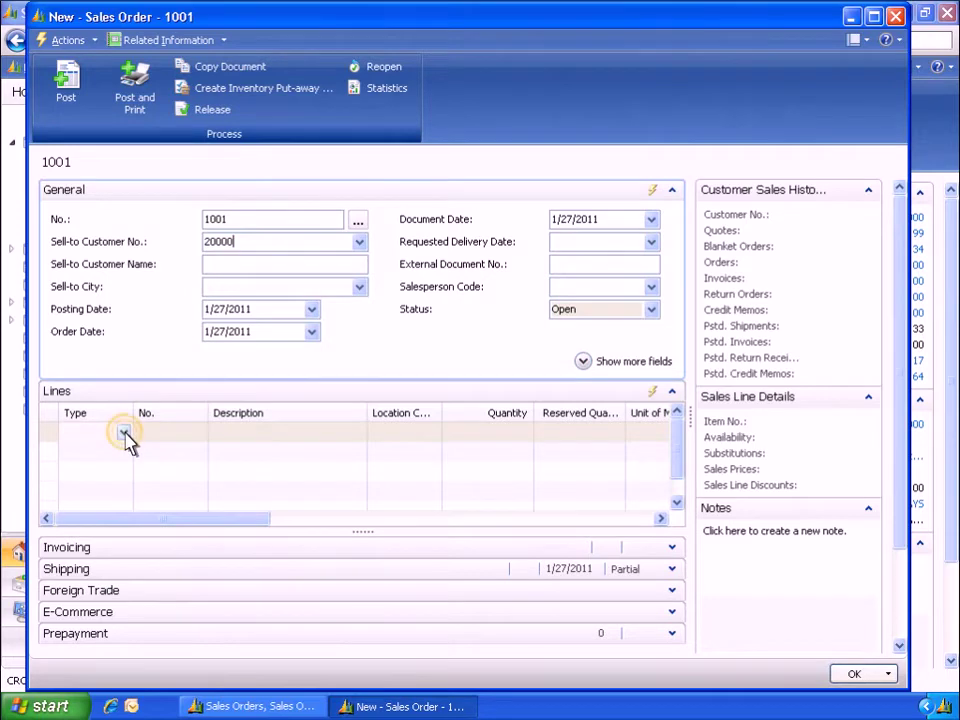
pyautogui.click(128, 440)
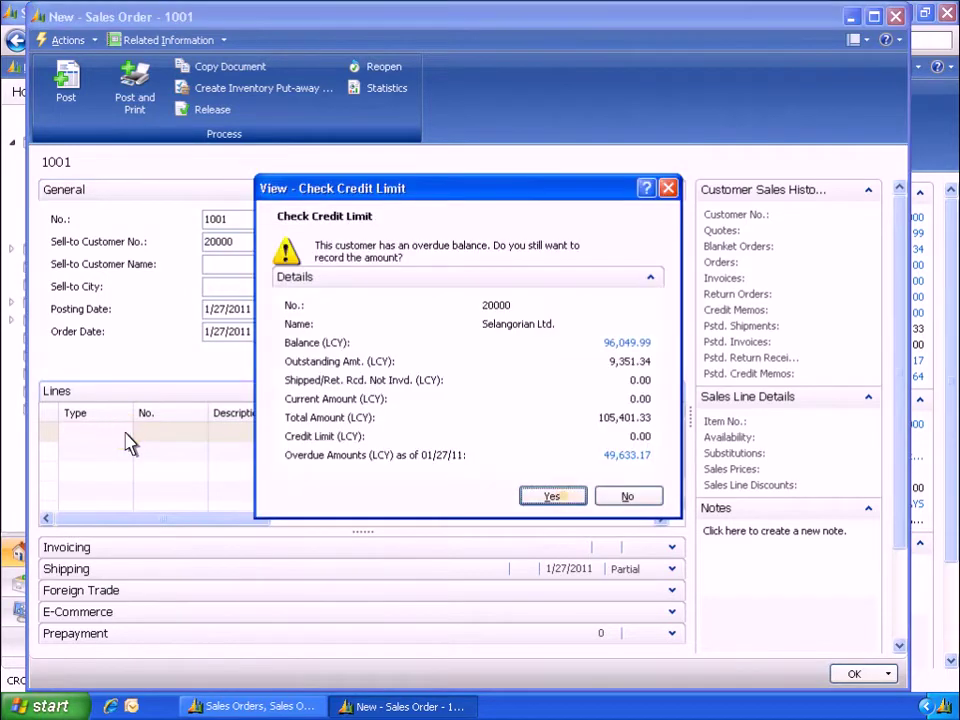
pyautogui.click(552, 496)
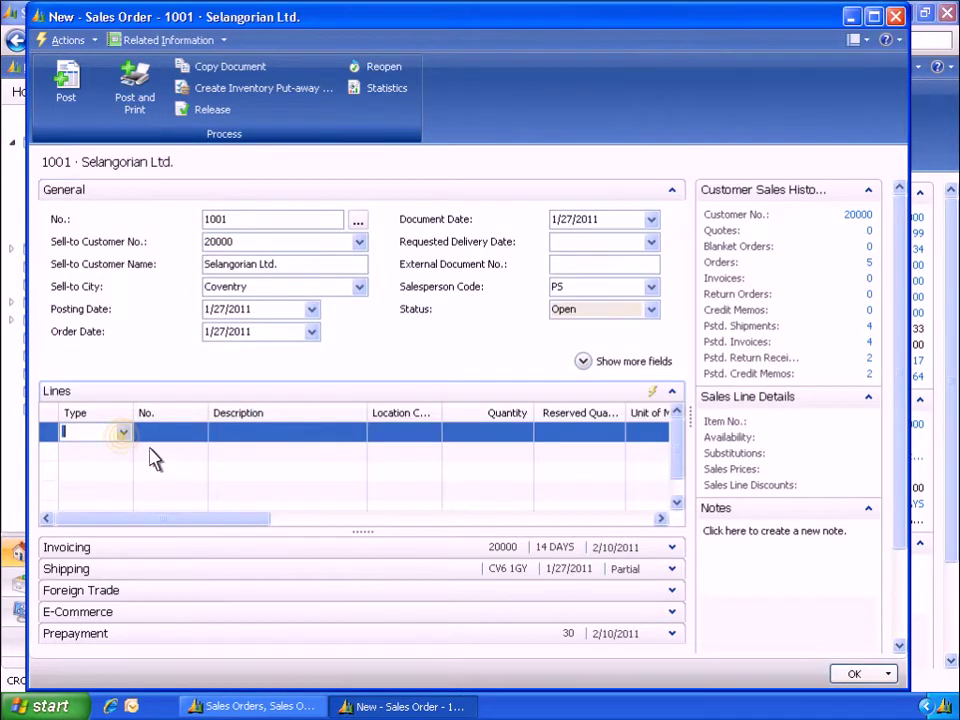
# Add an order line for item 1000, Bicycle, with a quantity of 1
pyautogui.click(123, 434)
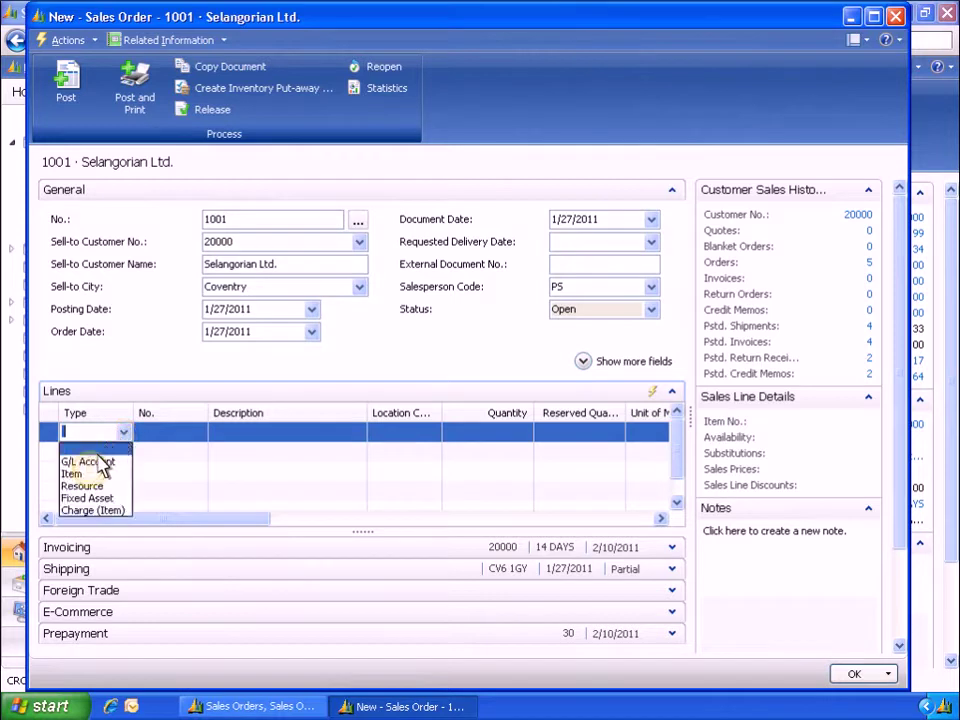
pyautogui.click(92, 474)
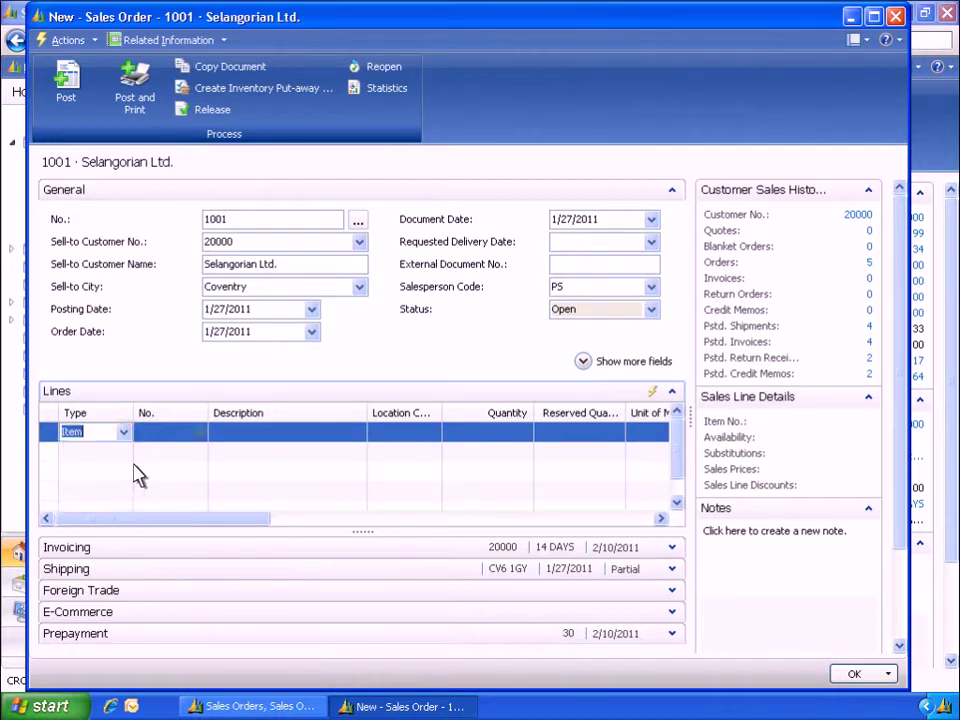
pyautogui.click(203, 433)
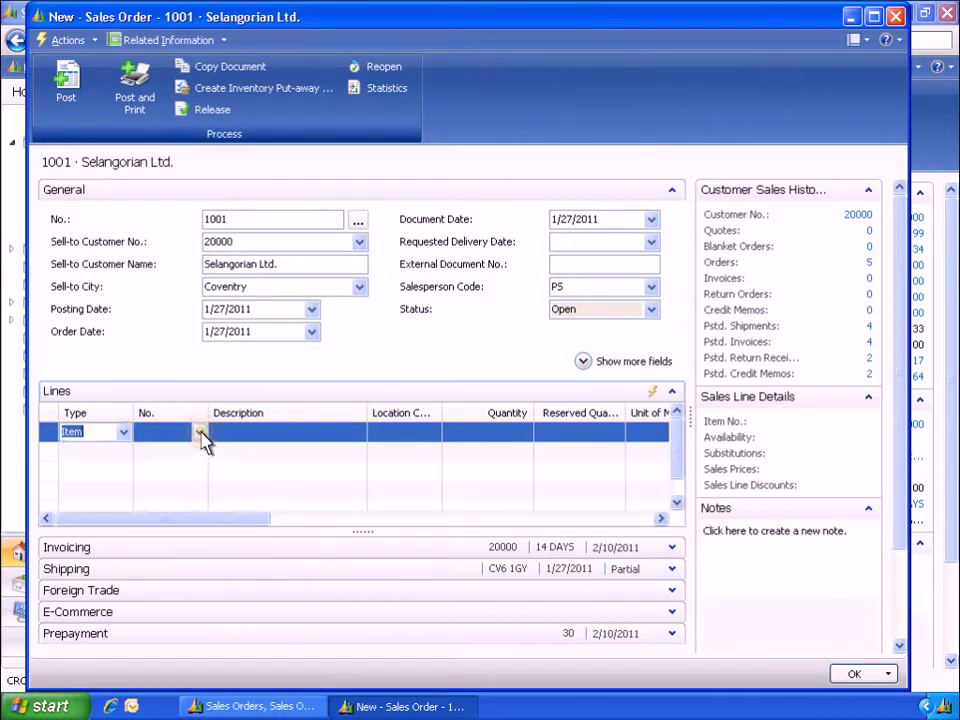
pyautogui.write('1000')
pyautogui.click(247, 484)
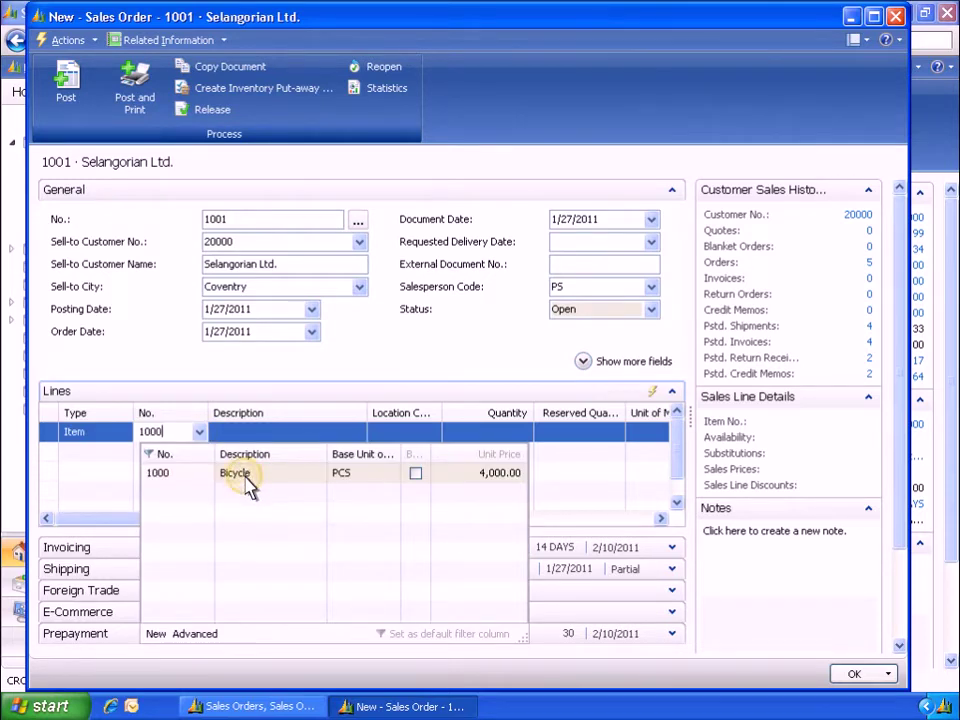
pyautogui.click(505, 432)
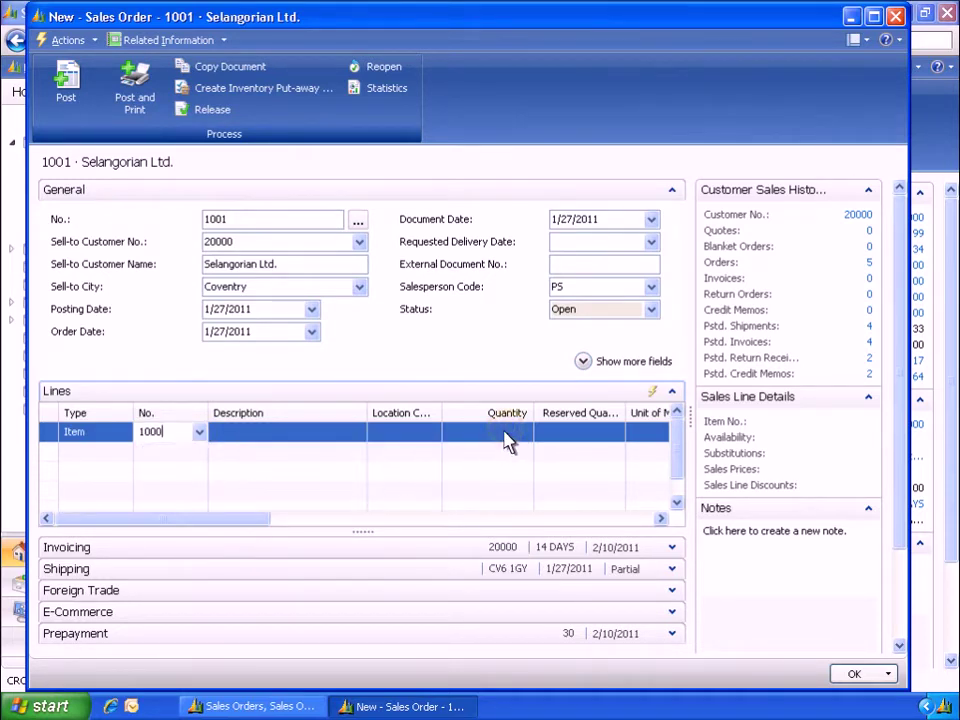
pyautogui.click(524, 430)
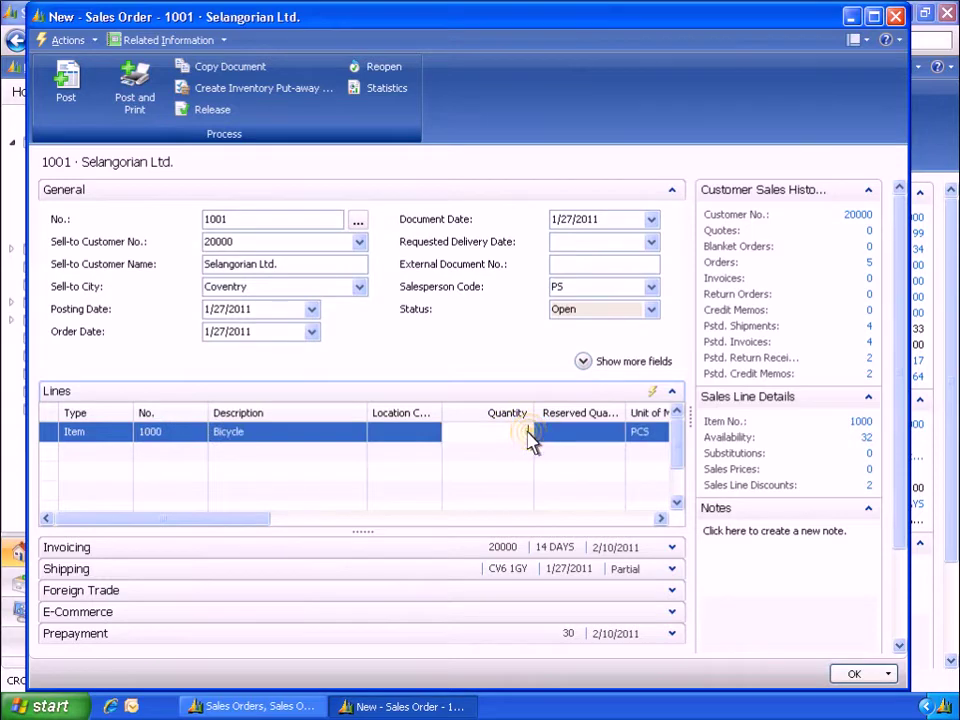
pyautogui.click(529, 431)
pyautogui.write('1')
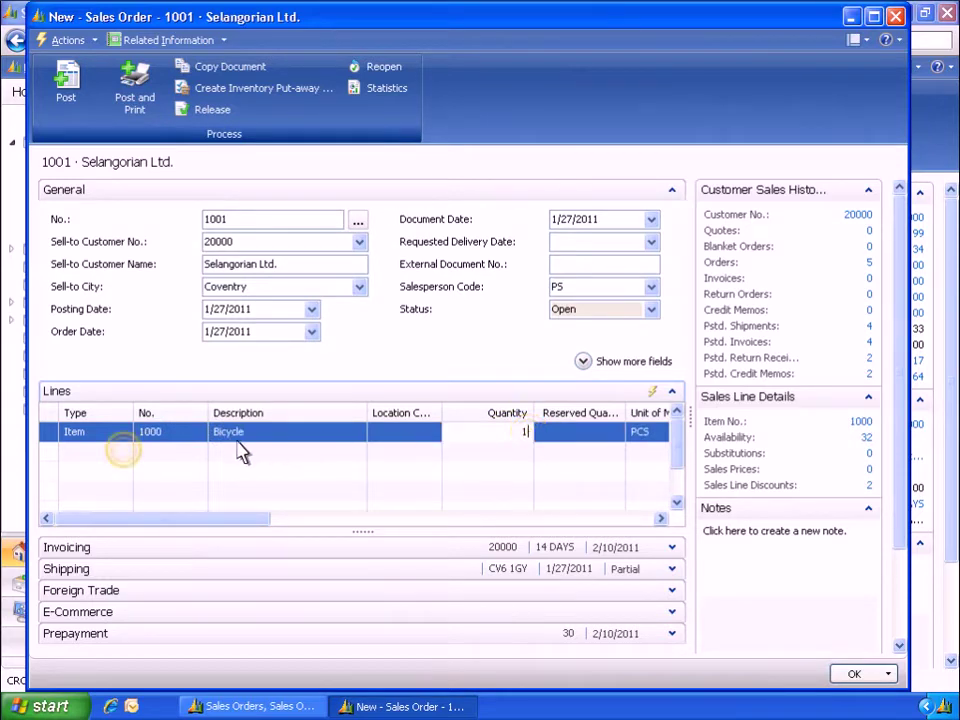
# Add a second order line for item 1100, Front Wheel, with a quantity of 1
pyautogui.click(123, 455)
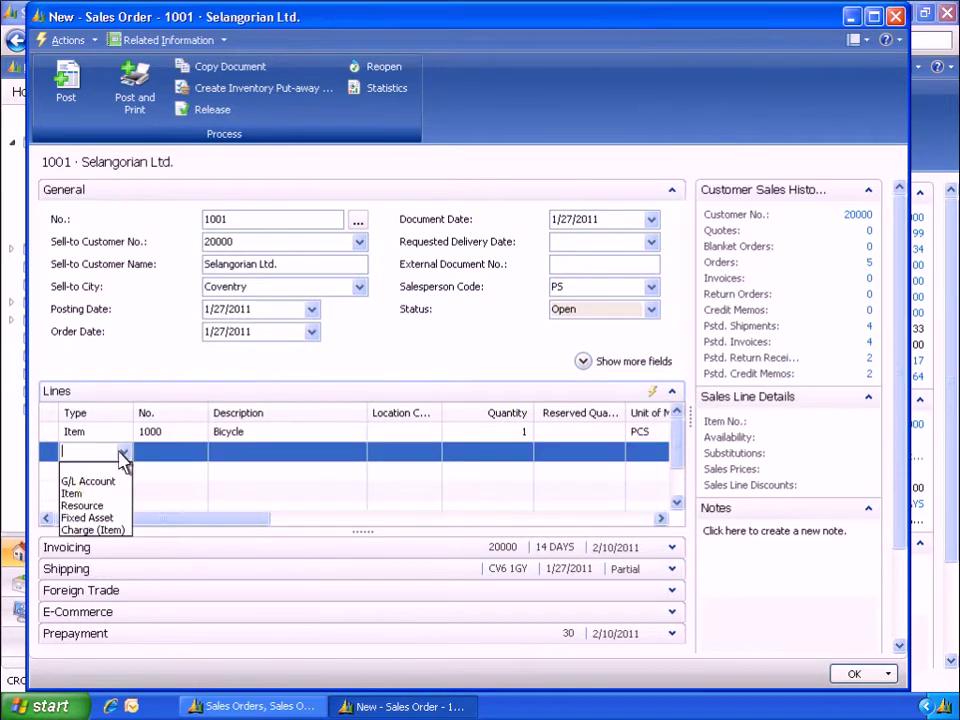
pyautogui.click(82, 493)
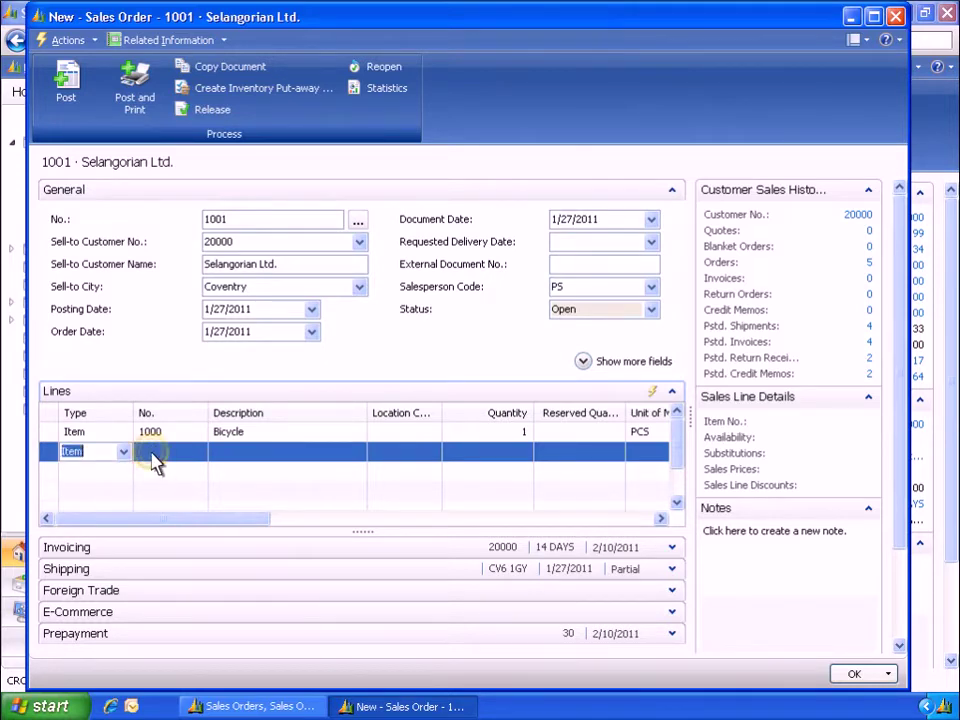
pyautogui.click(151, 457)
pyautogui.write('1100')
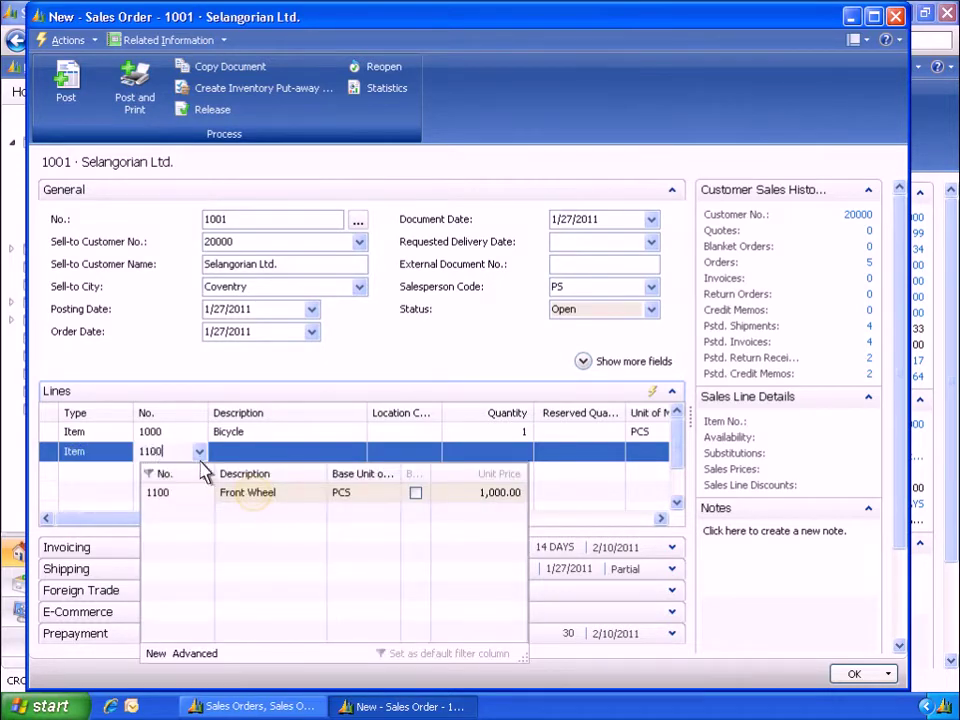
pyautogui.click(254, 496)
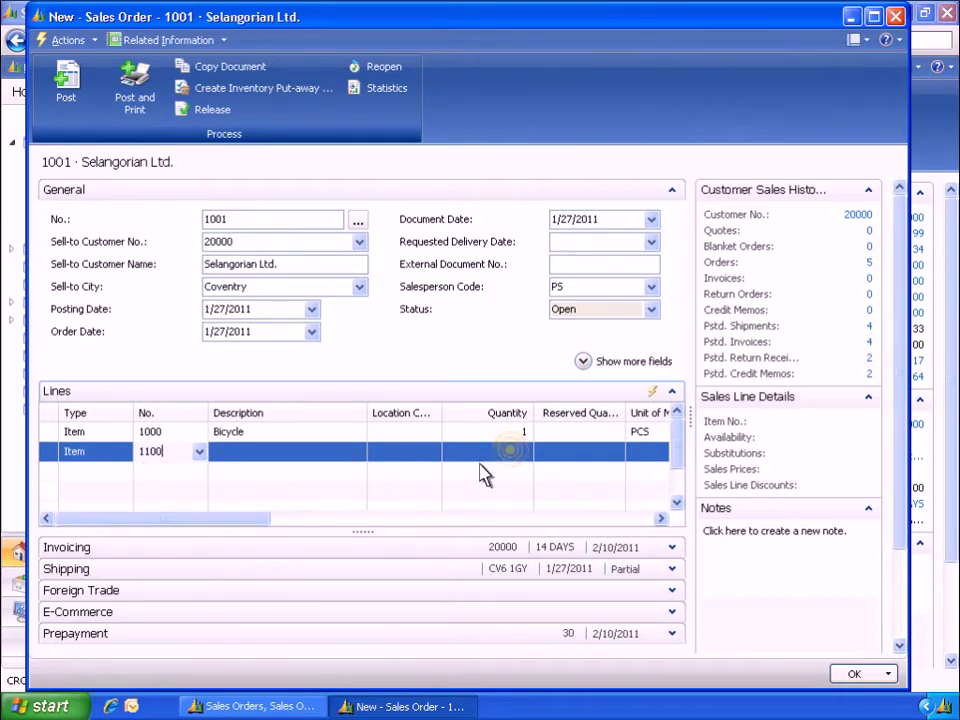
pyautogui.click(510, 455)
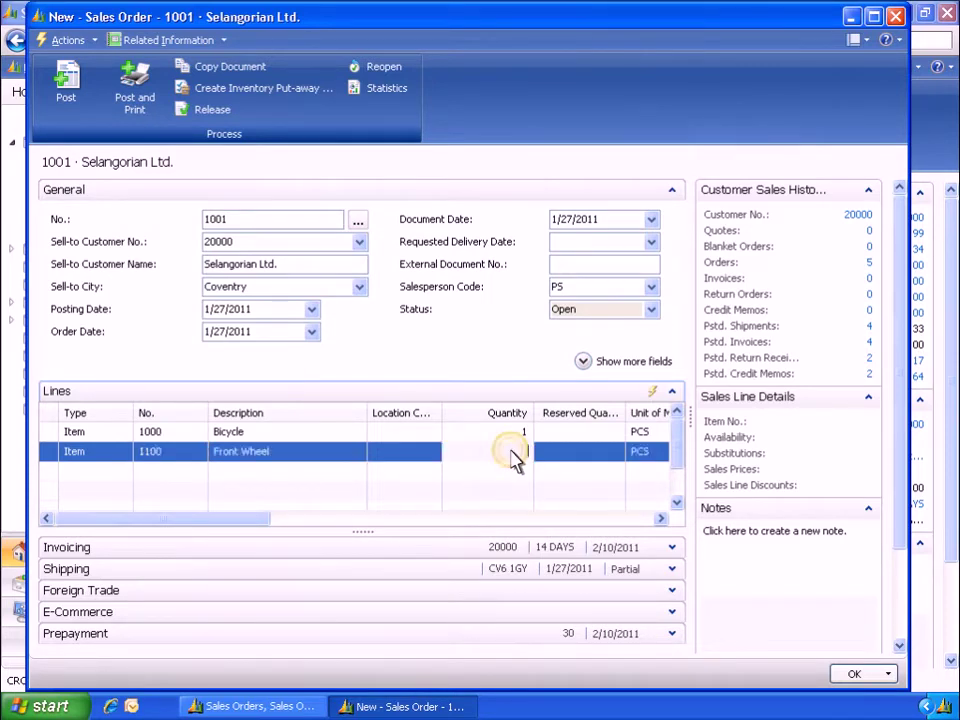
pyautogui.click(511, 451)
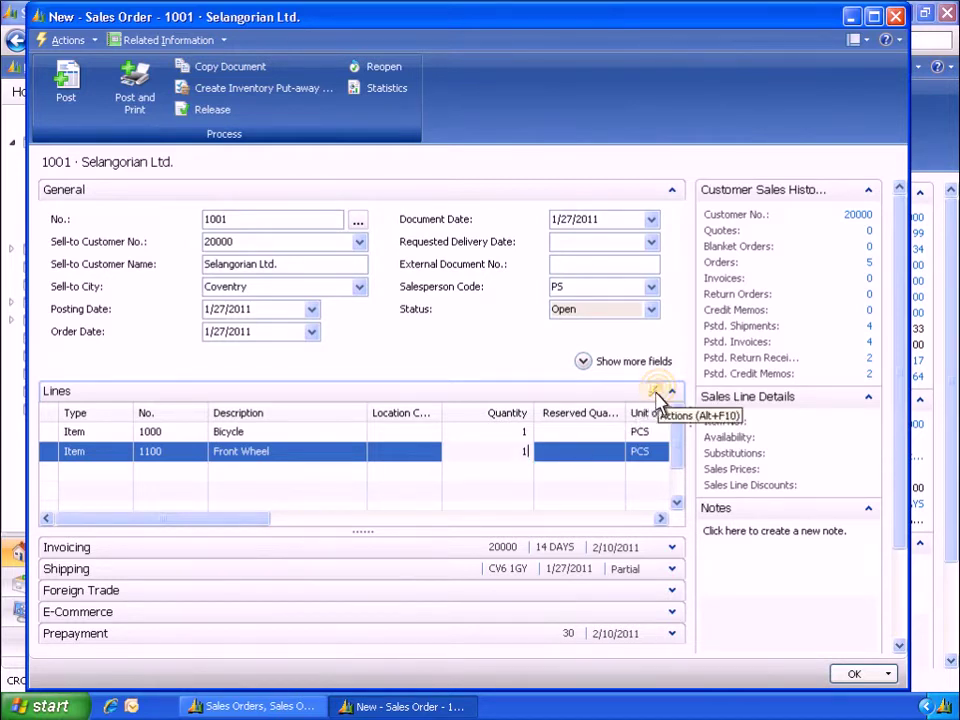
# Show the Prepayment %, Prepmt. Line Amount Excl. VAT and Prepmt. Amt. Inv. Excl. VAT columns on the order lines
pyautogui.click(660, 394)
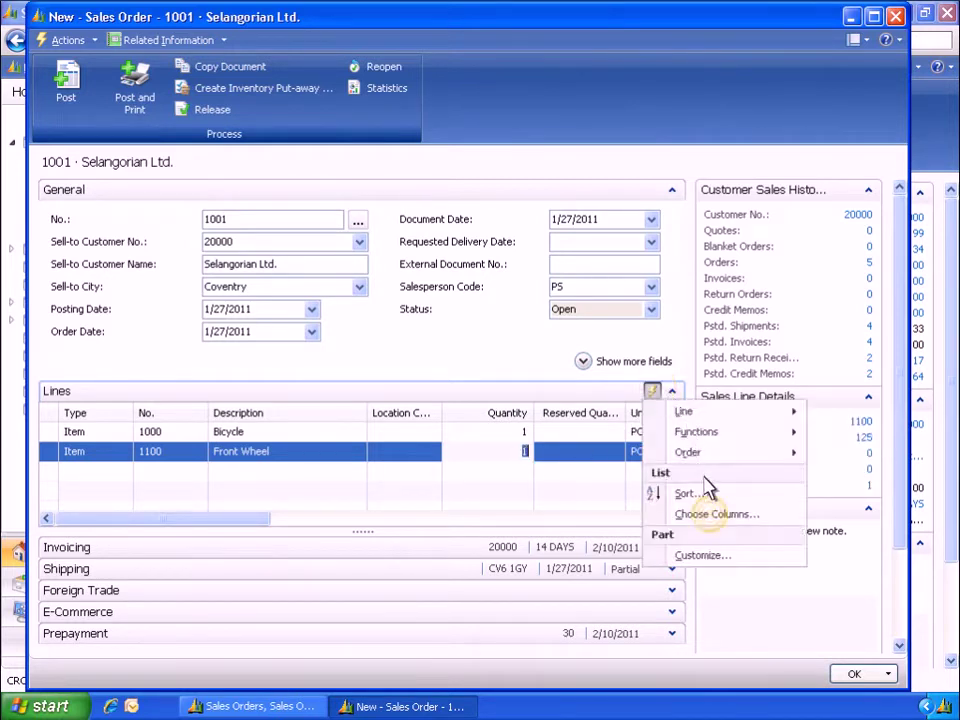
pyautogui.click(690, 517)
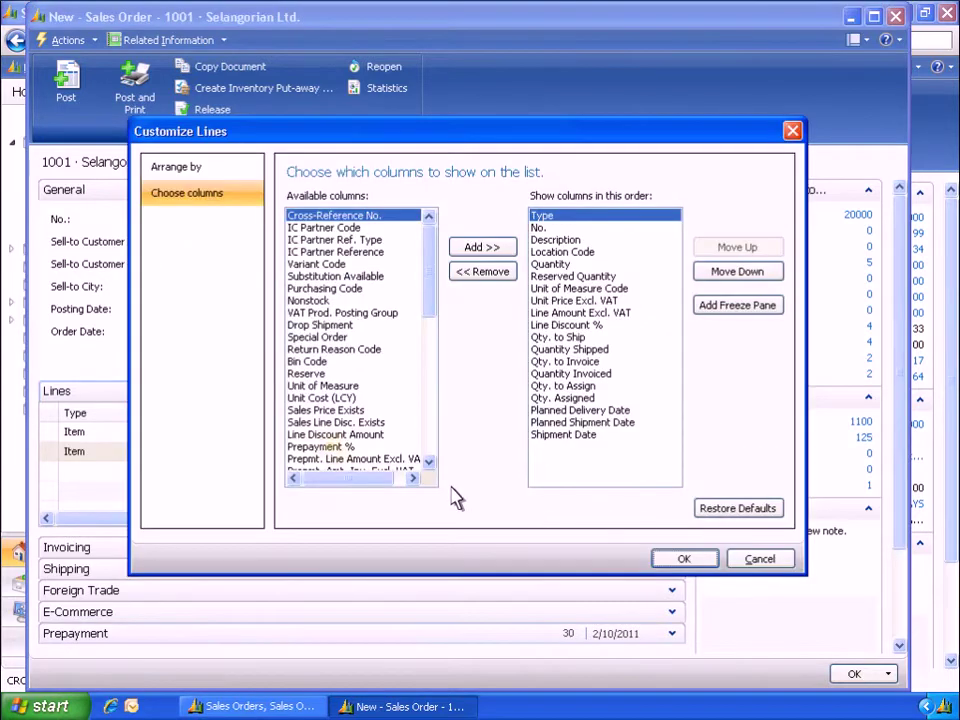
pyautogui.click(330, 447)
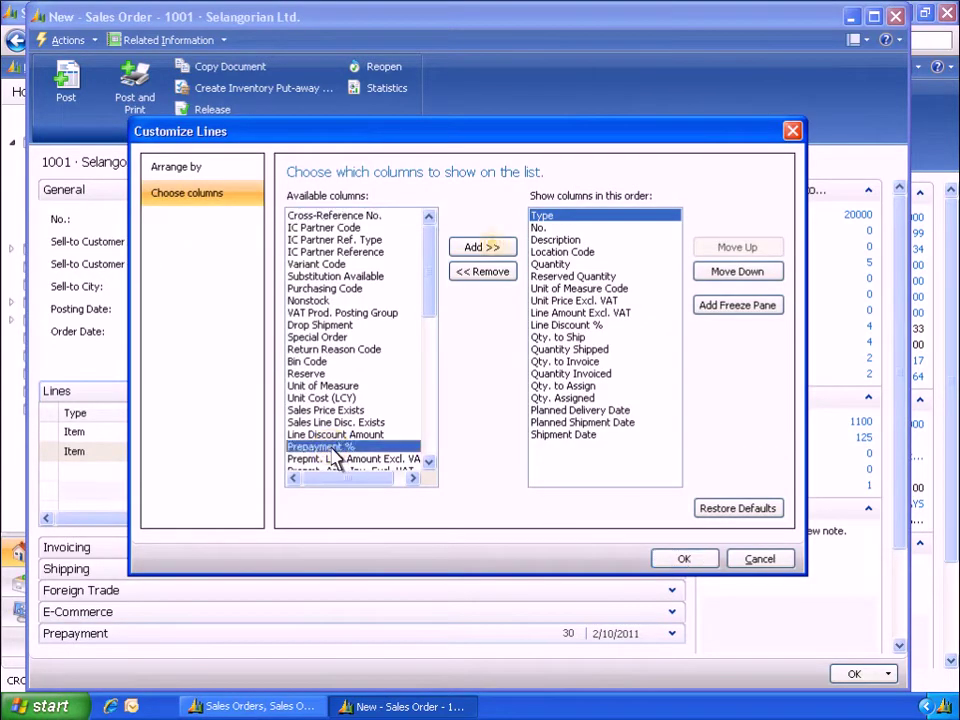
pyautogui.click(490, 247)
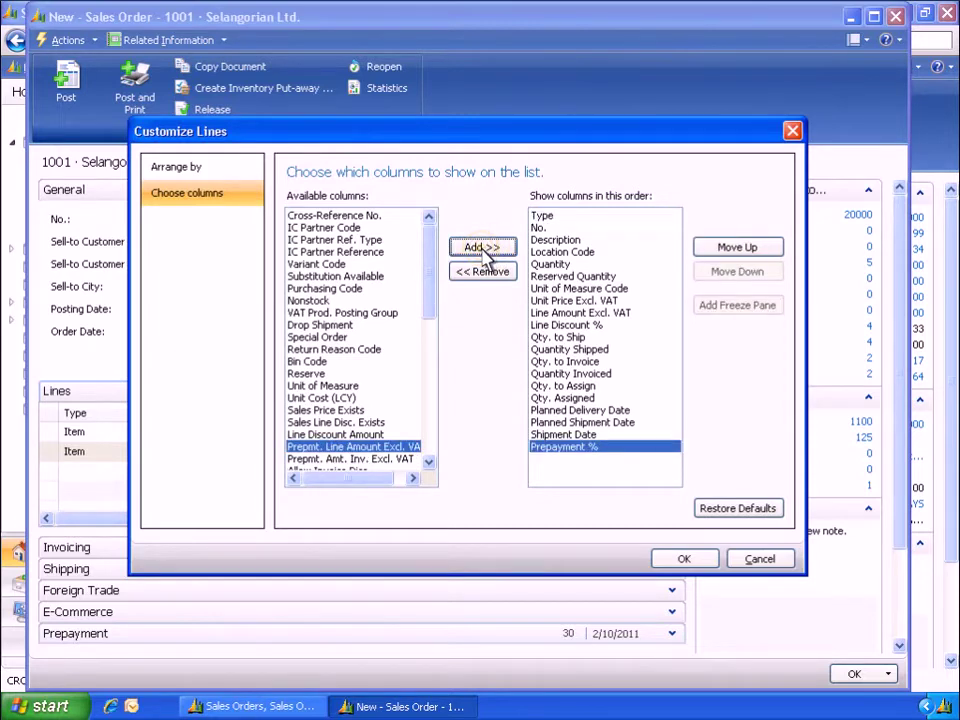
pyautogui.click(485, 249)
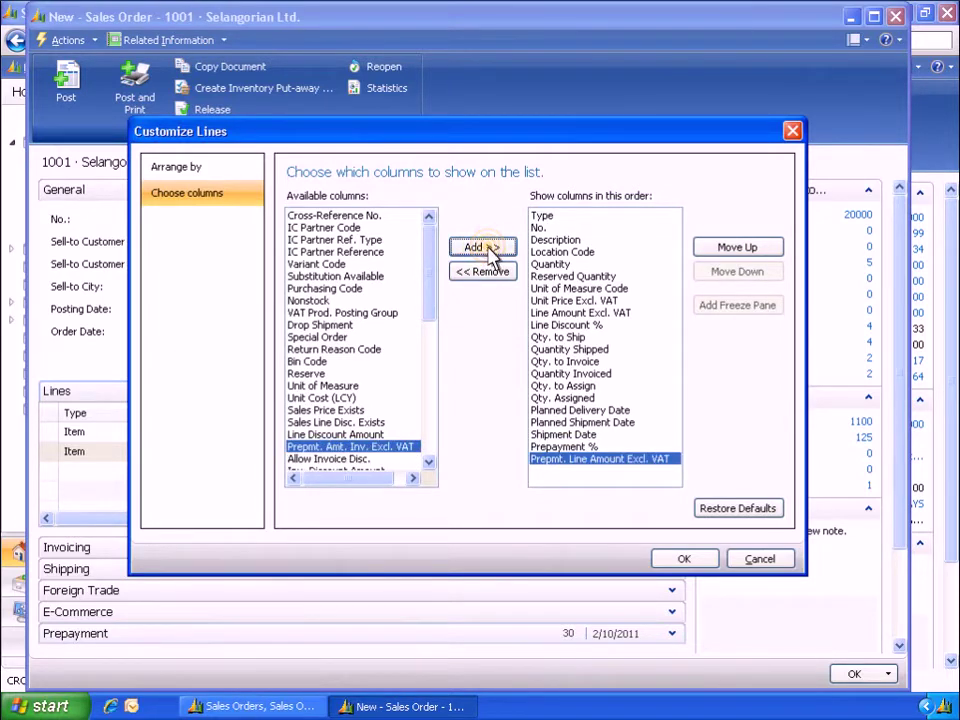
pyautogui.click(488, 249)
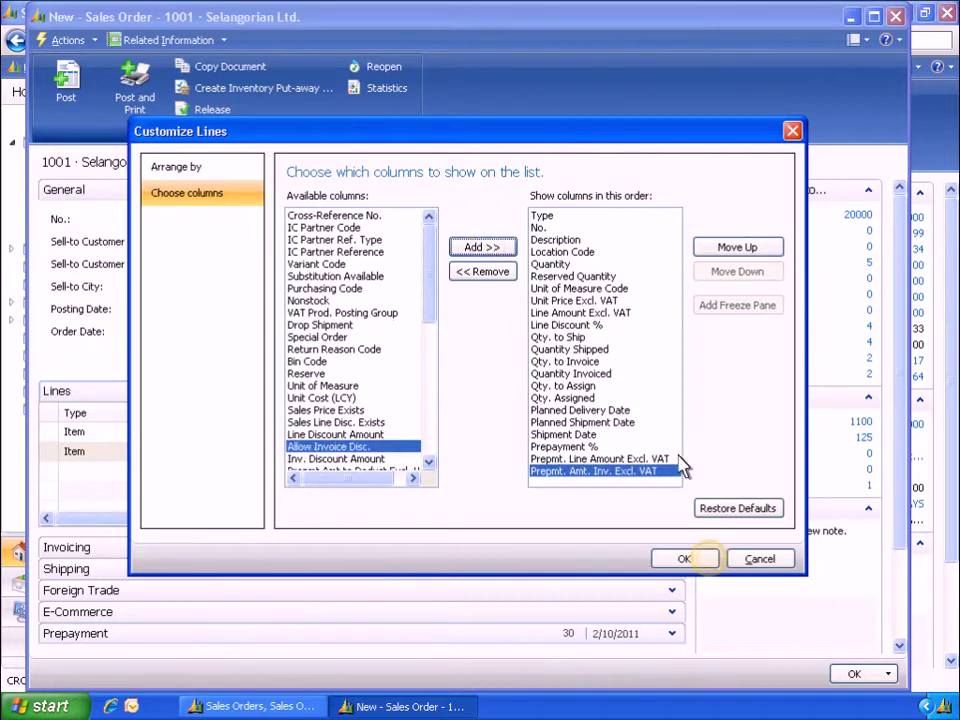
pyautogui.click(710, 562)
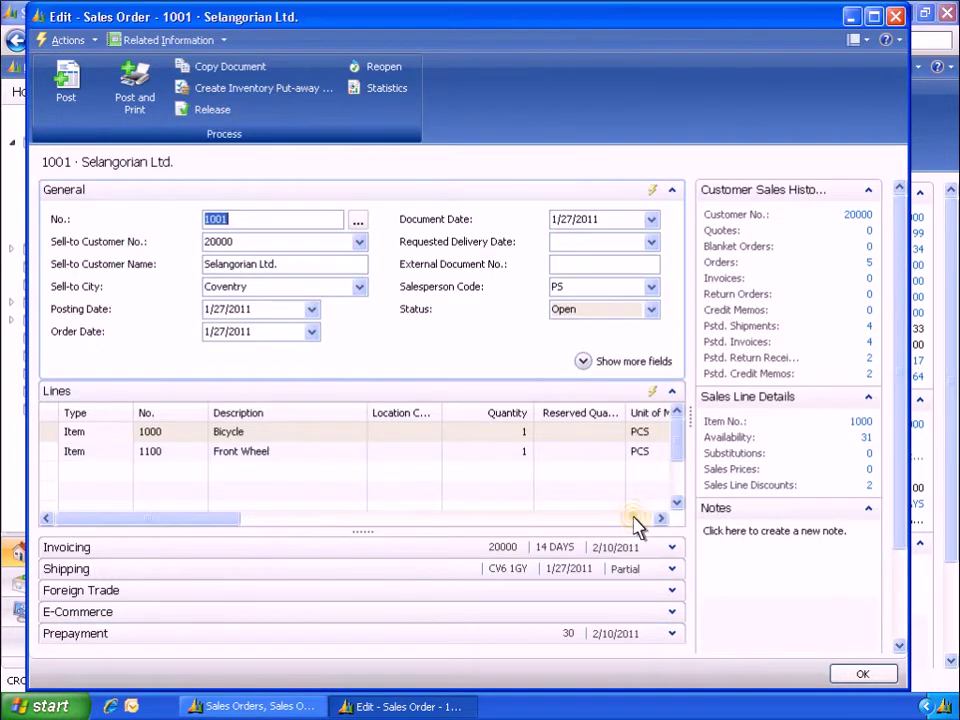
pyautogui.click(634, 518)
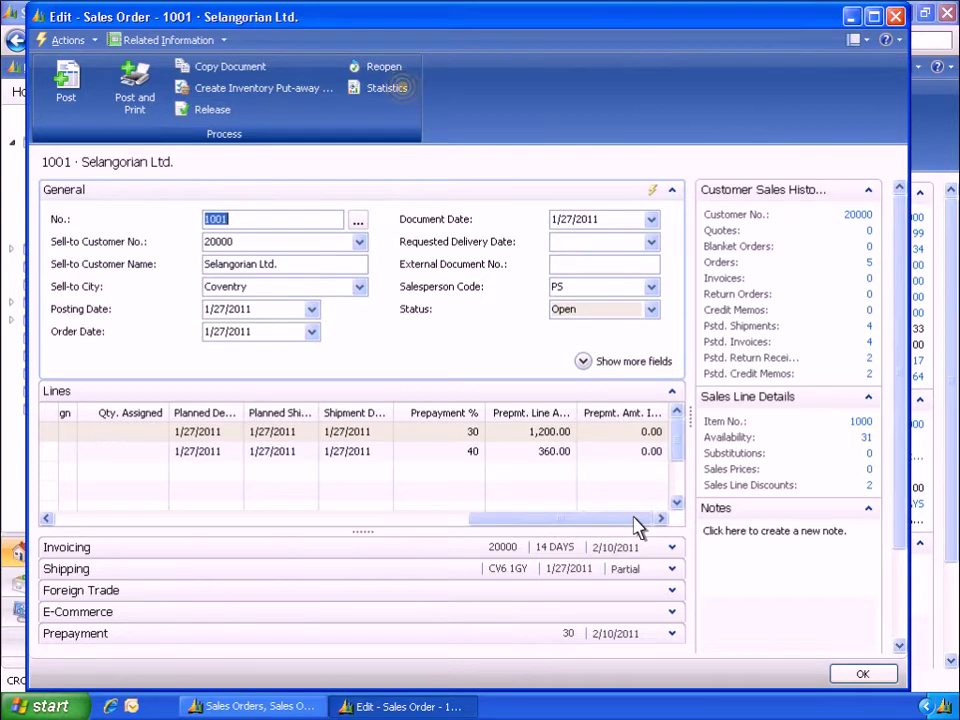
# Set the order's Prepmt. Amount Excl. VAT to 2000.00 in the sales order statistics
pyautogui.click(405, 100)
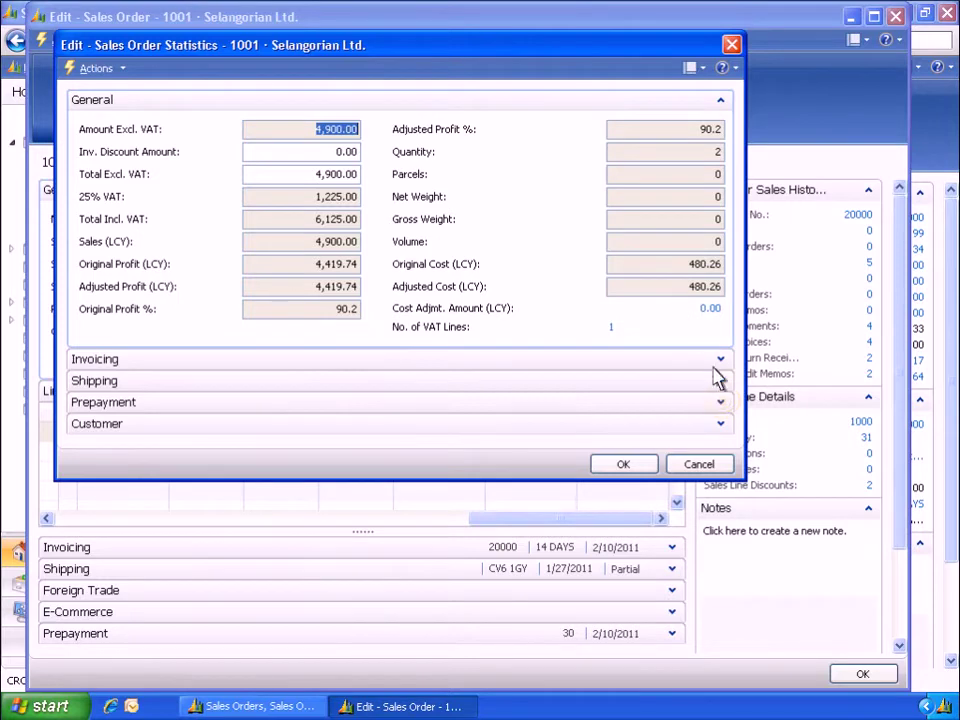
pyautogui.click(721, 402)
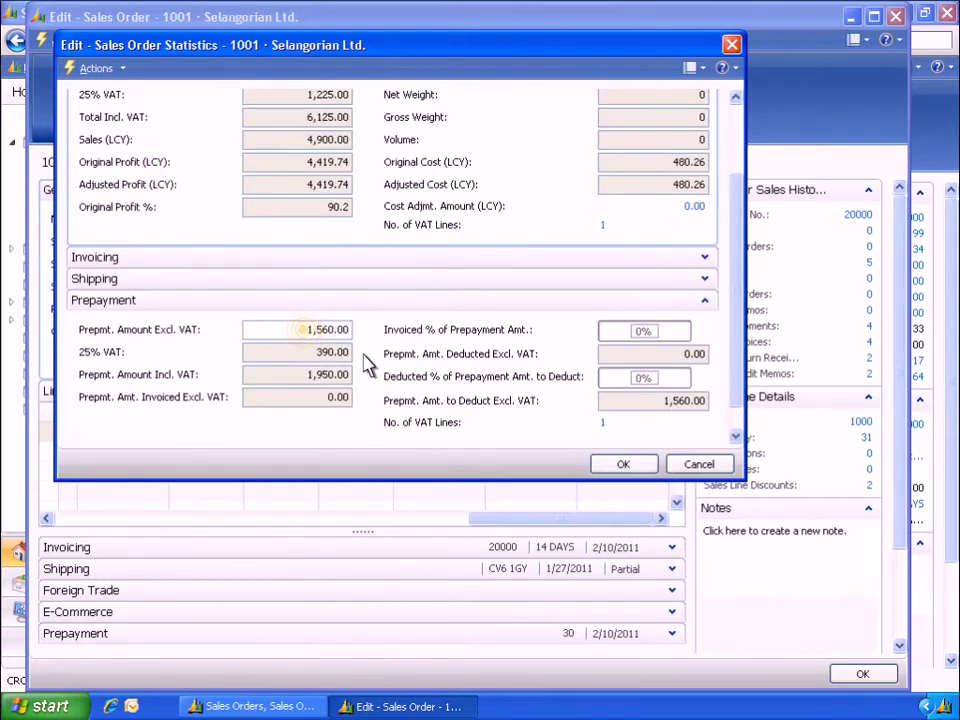
pyautogui.click(308, 338)
pyautogui.write('2000.00')
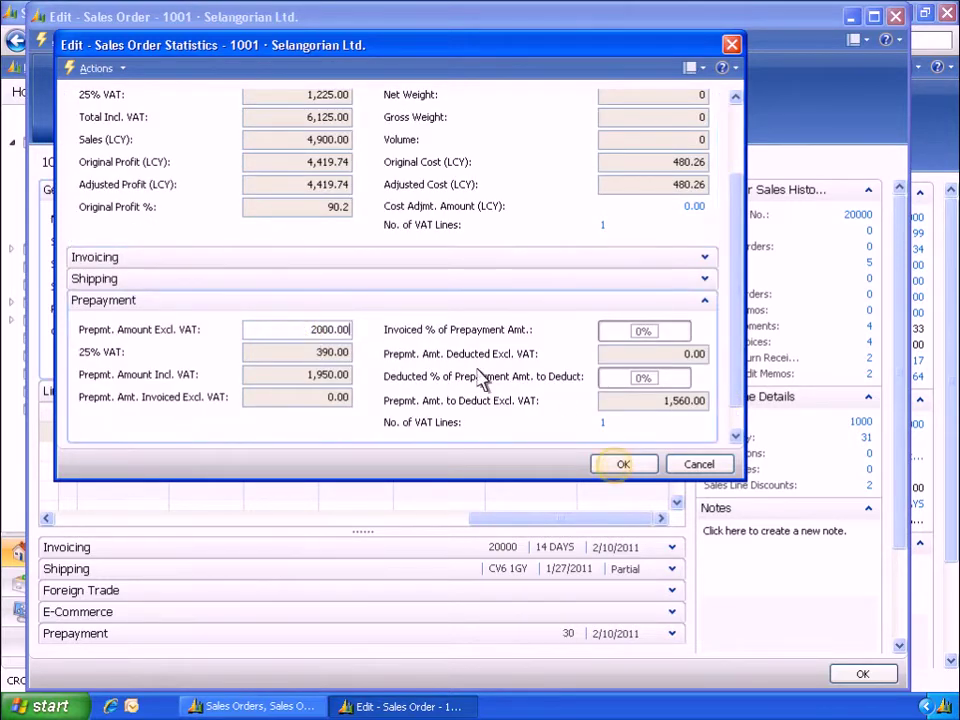
pyautogui.click(619, 466)
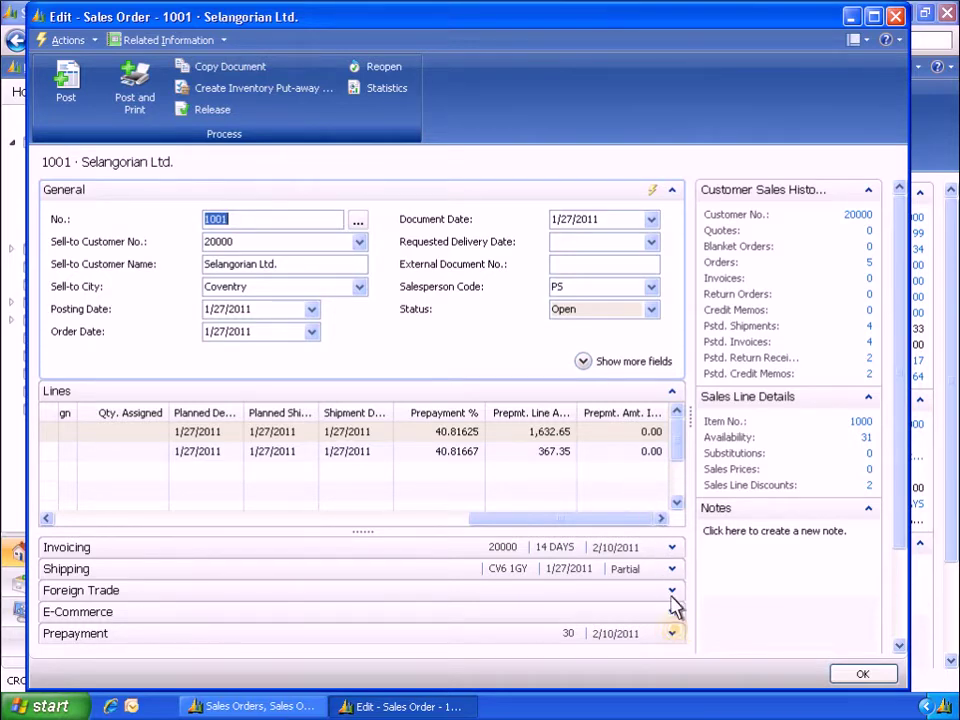
# Set the order's overall Prepayment % to 35 and agree to update the lines
pyautogui.click(675, 634)
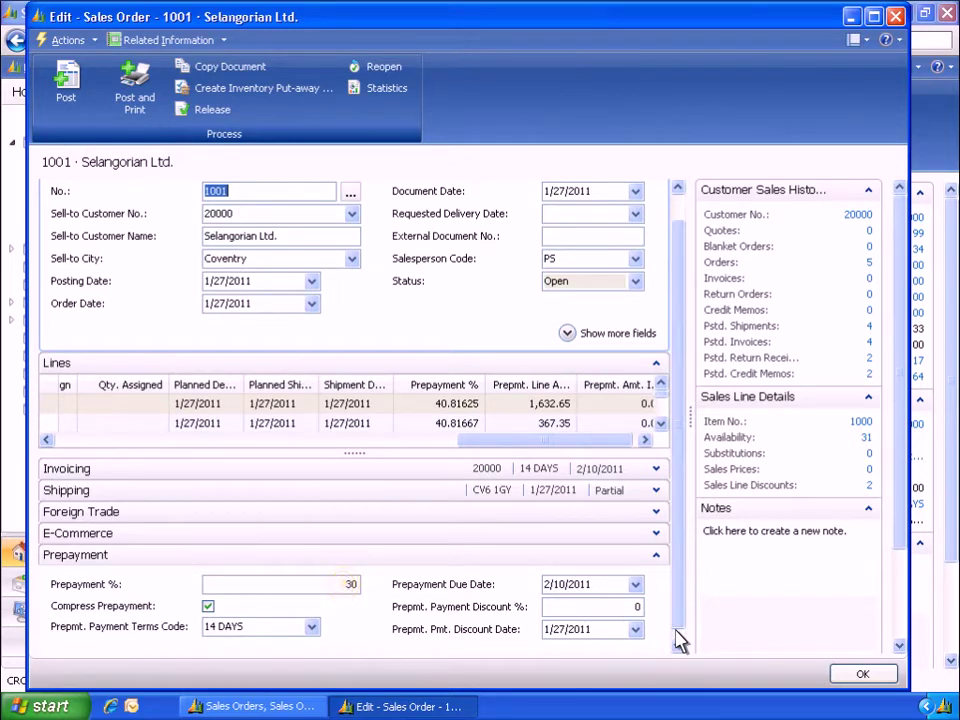
pyautogui.click(344, 586)
pyautogui.write('35')
pyautogui.press('Tab')
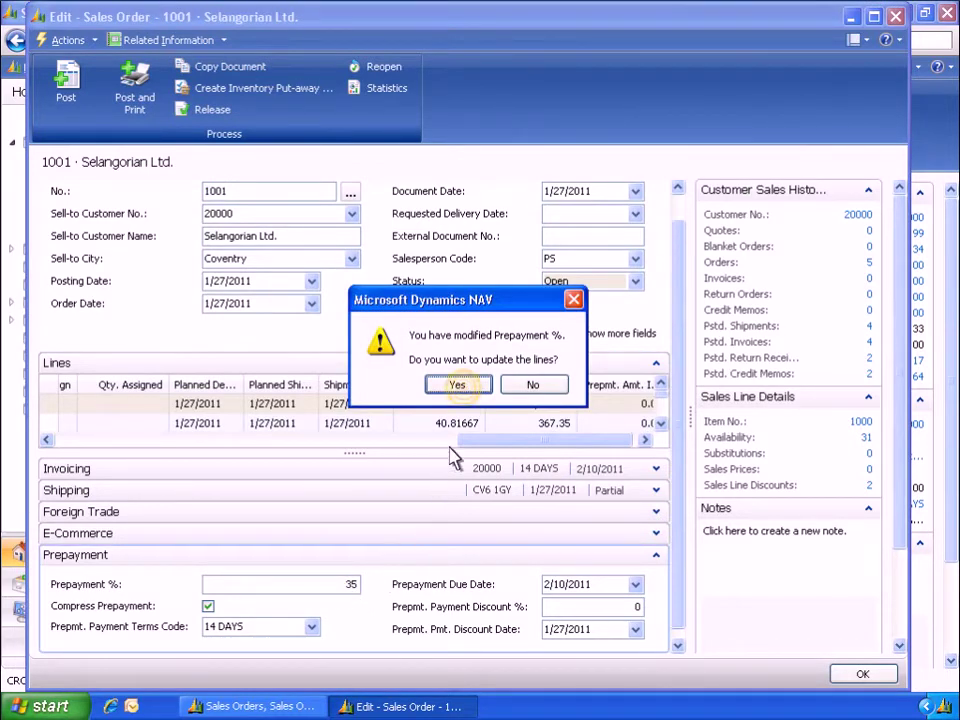
pyautogui.click(463, 390)
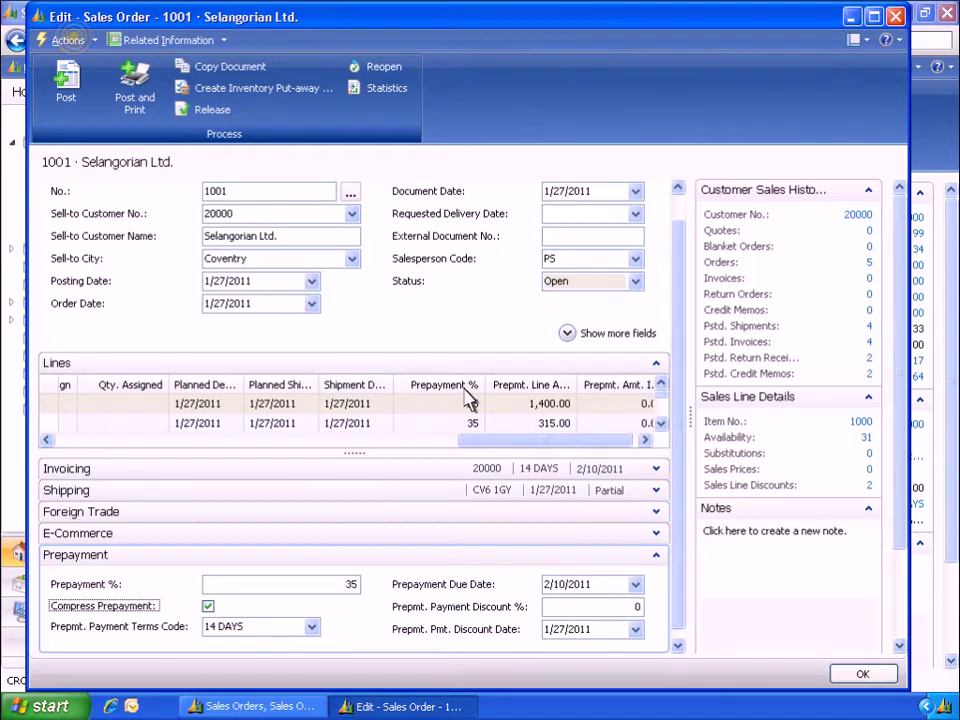
# Post the prepayment invoice for the Selangorian Ltd. order and close the order
pyautogui.click(75, 43)
pyautogui.moveTo(68, 232)
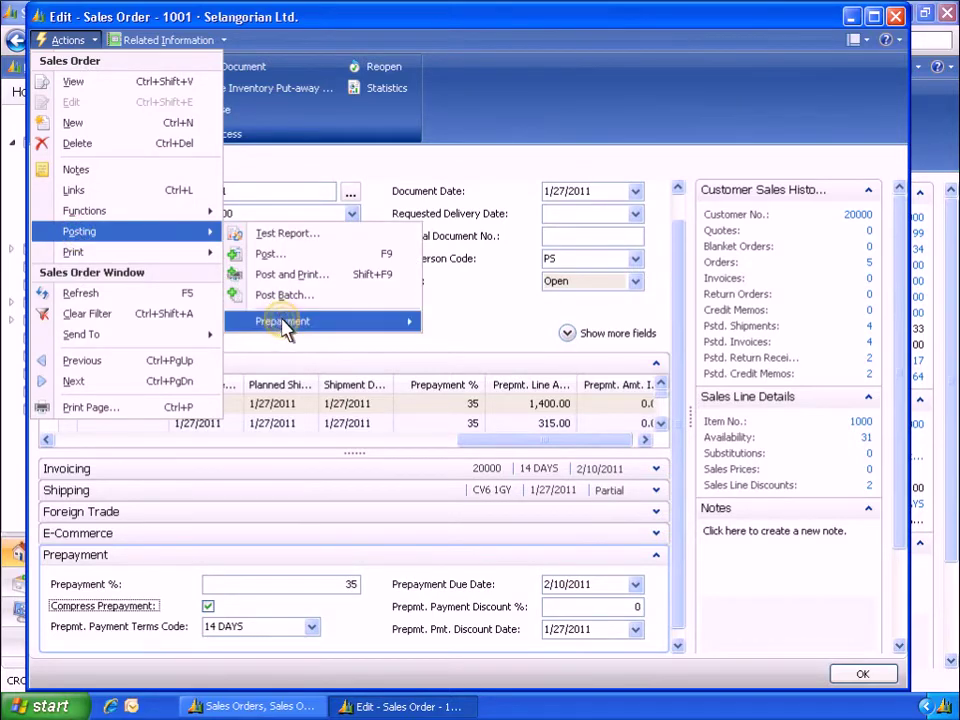
pyautogui.moveTo(287, 331)
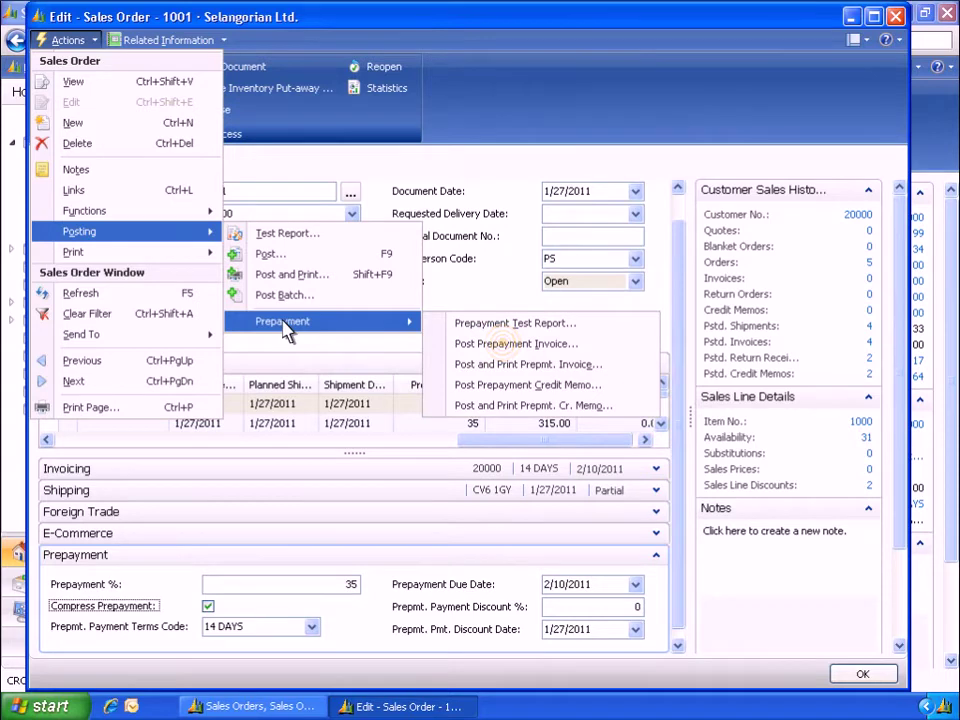
pyautogui.click(505, 345)
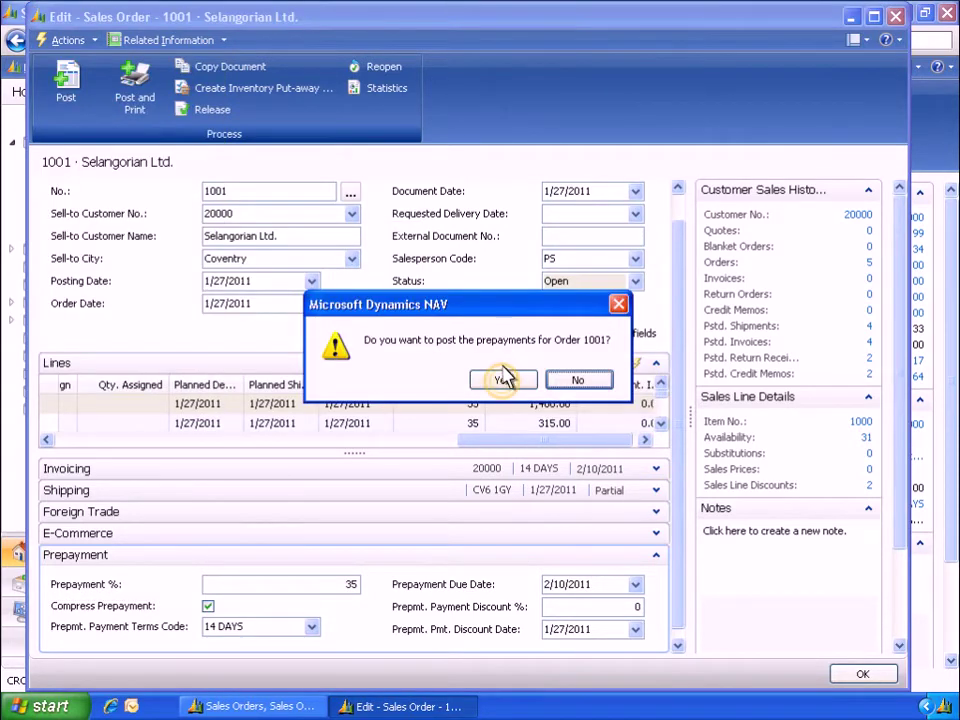
pyautogui.click(501, 381)
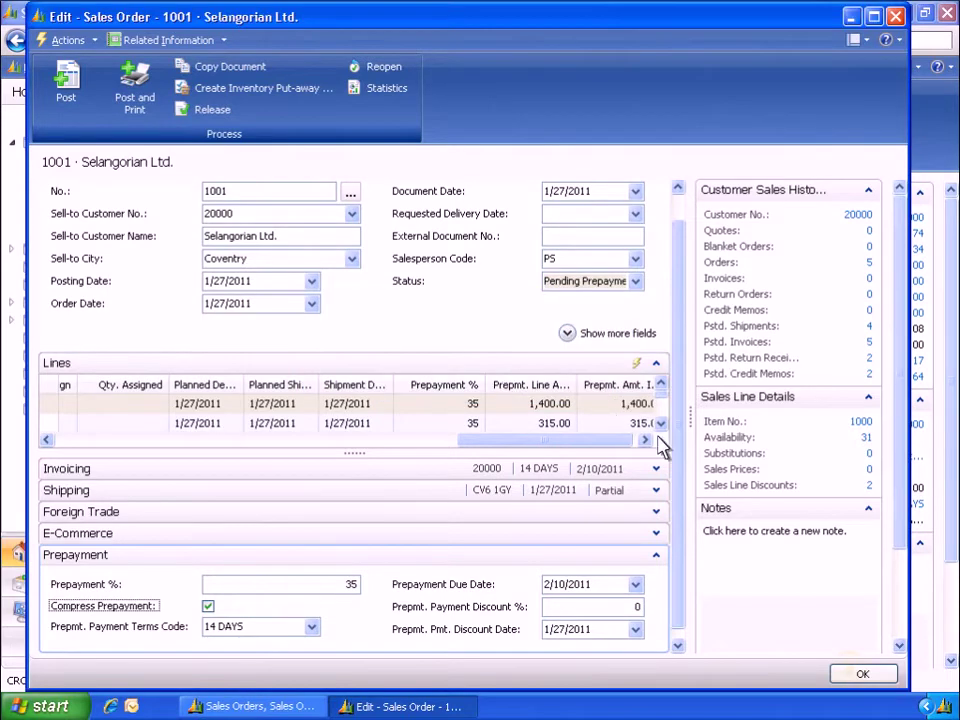
pyautogui.click(855, 675)
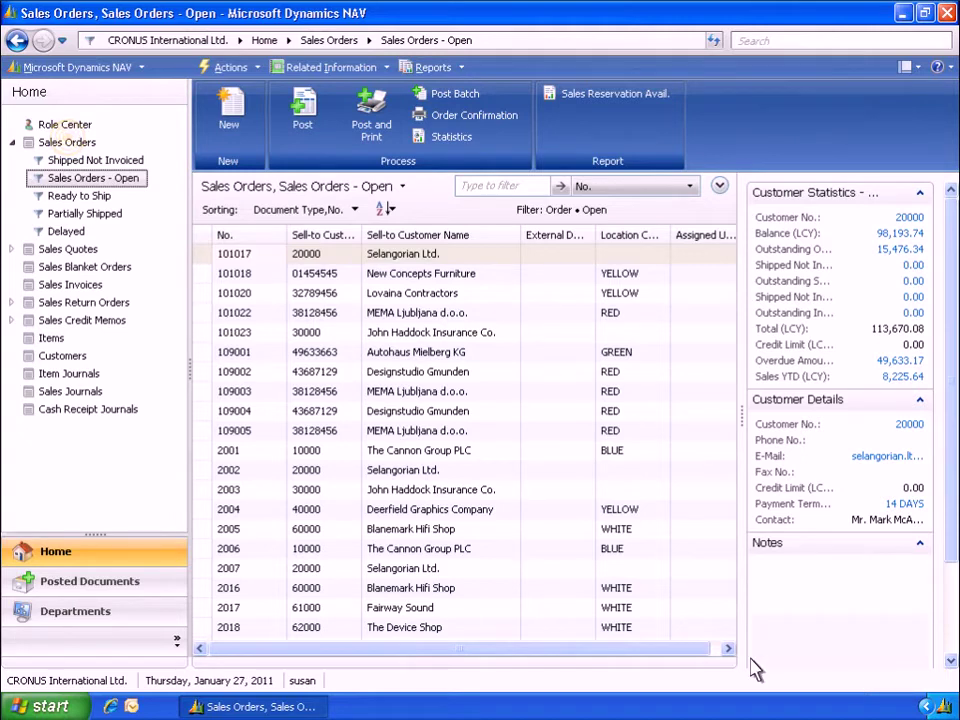
# List all sales orders without the open filter and reopen the Selangorian Ltd. order with the posted prepayment
pyautogui.click(68, 143)
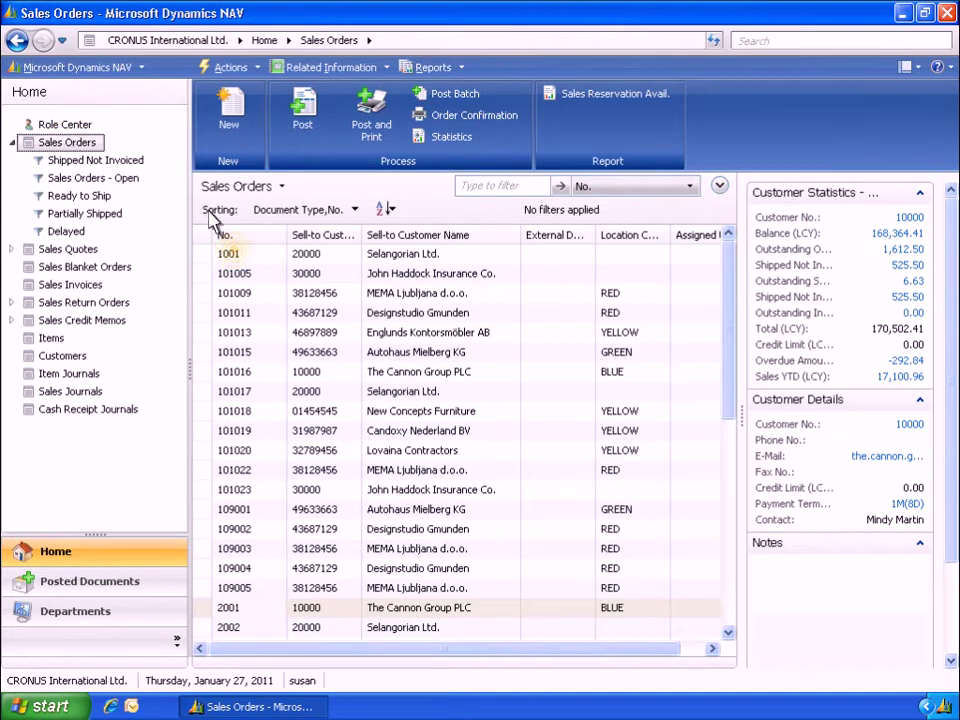
pyautogui.click(236, 255)
pyautogui.doubleClick(236, 255)
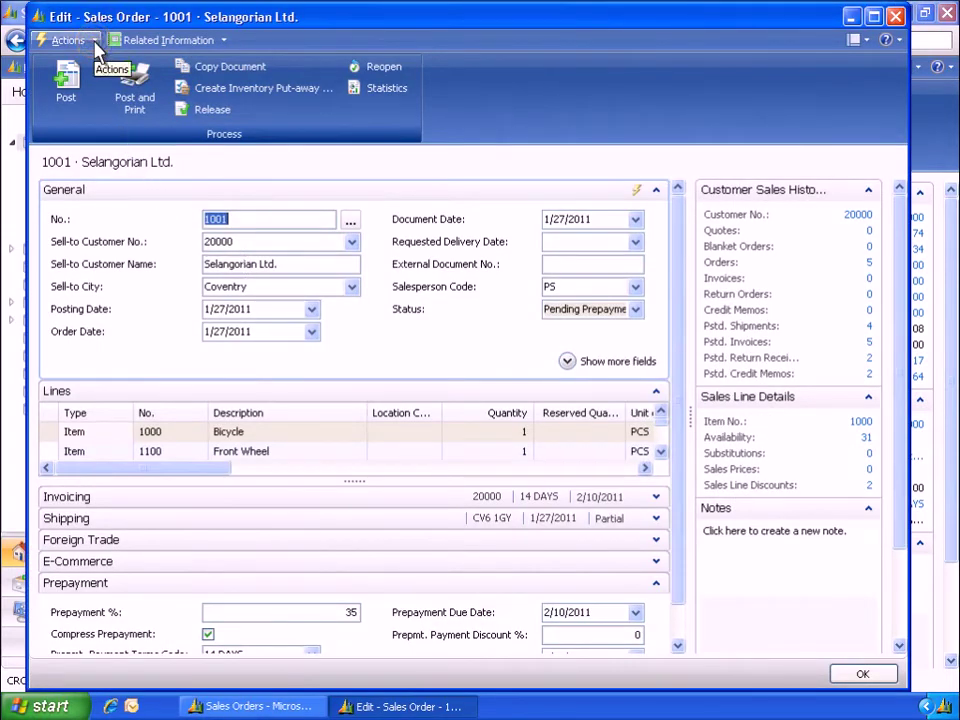
# Reopen the Selangorian Ltd. sales order for editing and set the Front Wheel line's quantity to 2
pyautogui.click(95, 42)
pyautogui.click(100, 211)
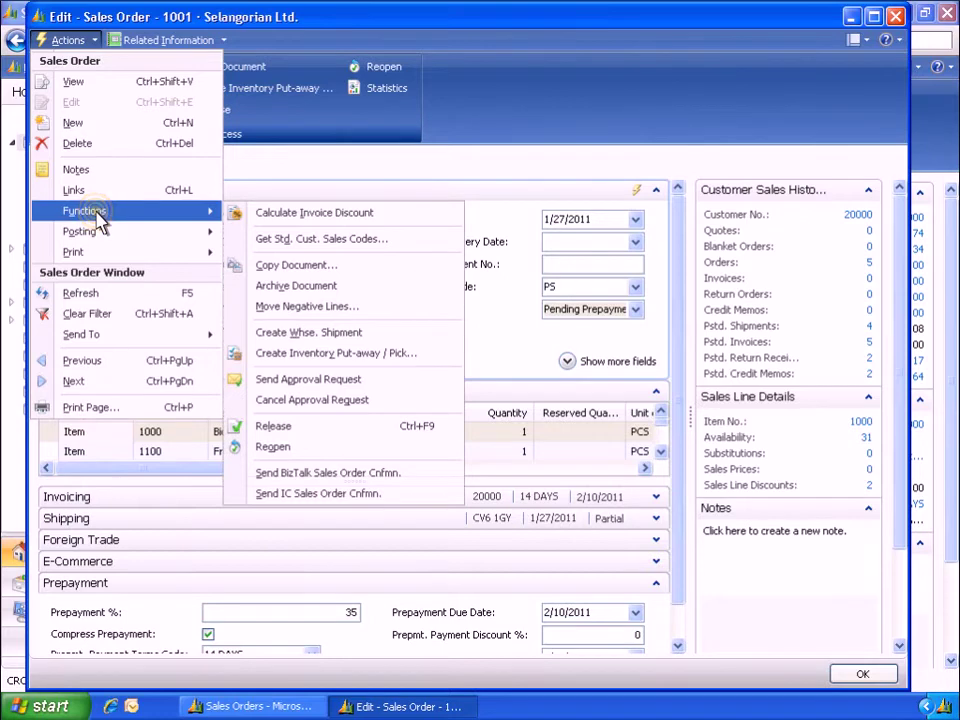
pyautogui.click(280, 447)
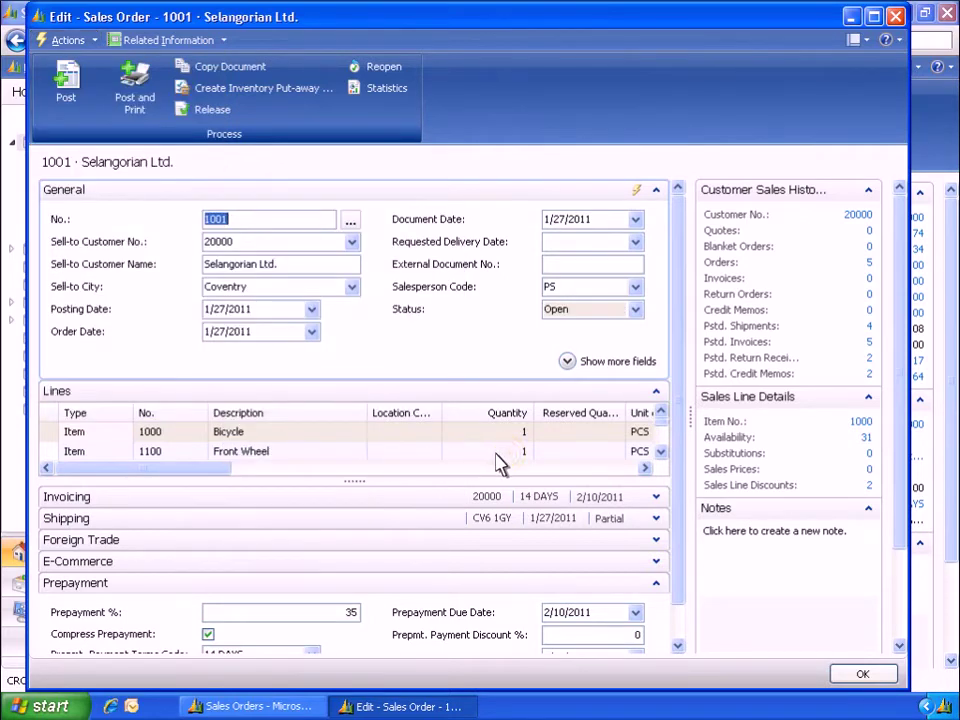
pyautogui.click(510, 455)
pyautogui.write('2')
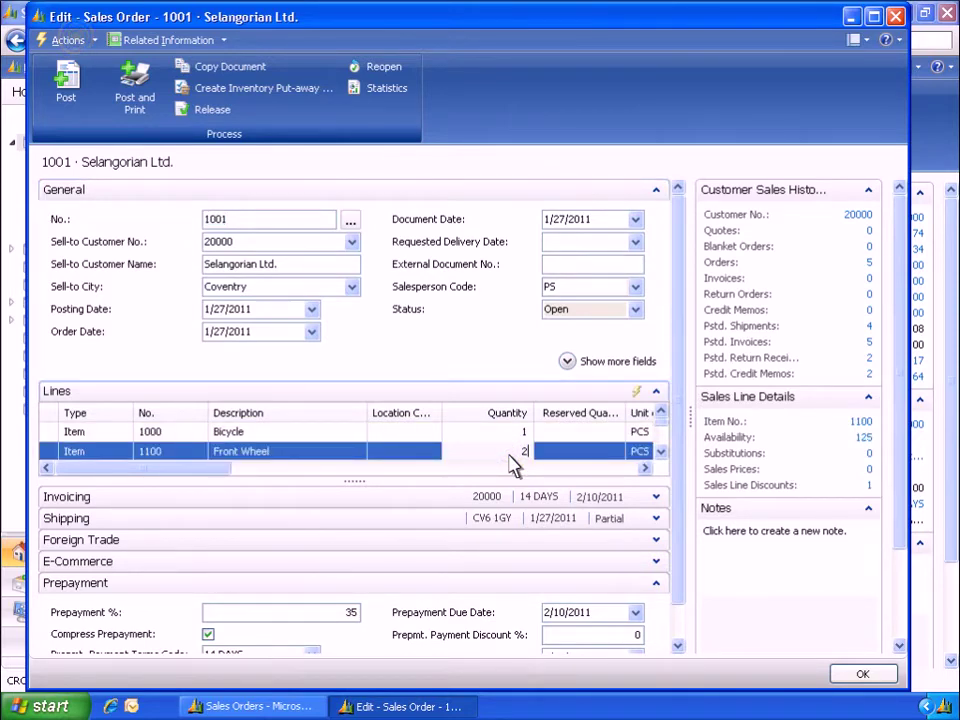
# Post another prepayment invoice for the changed Selangorian Ltd. order and close the order
pyautogui.click(77, 40)
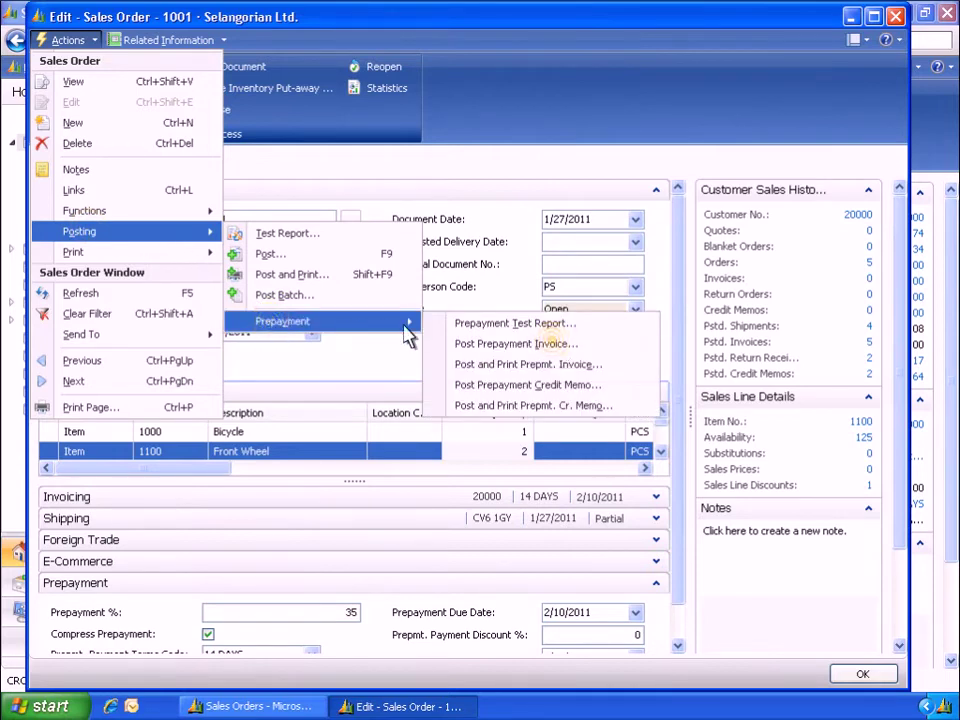
pyautogui.click(555, 347)
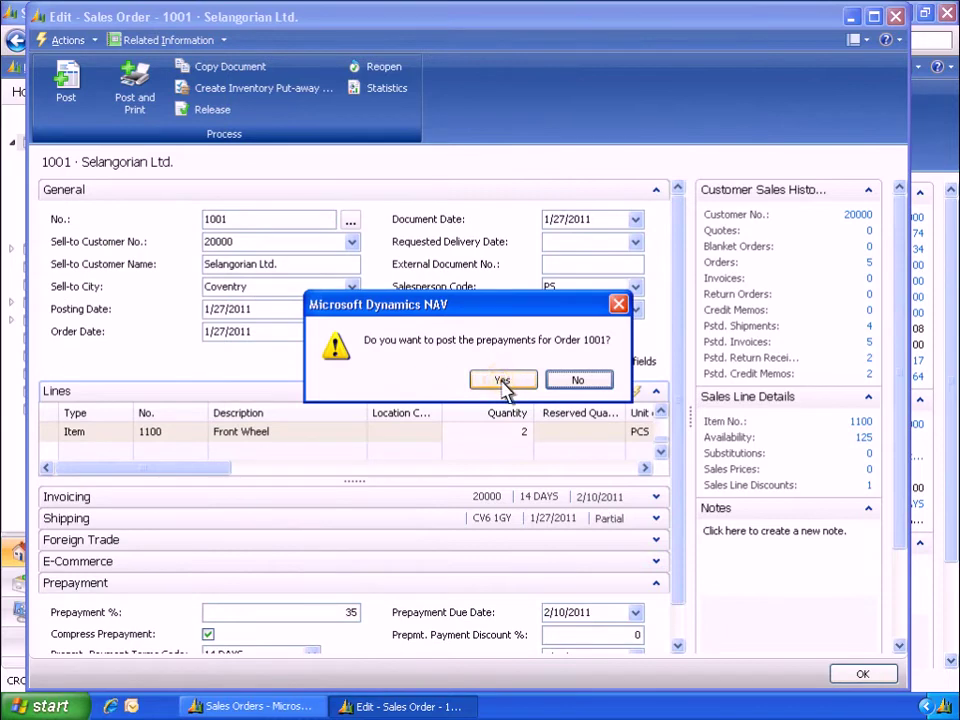
pyautogui.click(502, 381)
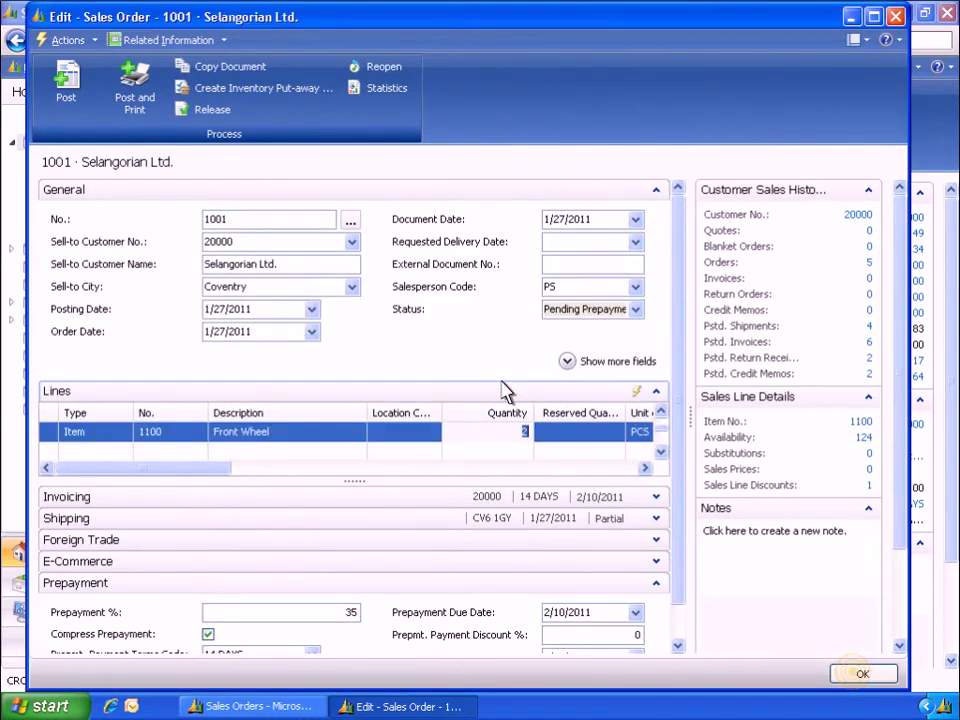
pyautogui.click(858, 676)
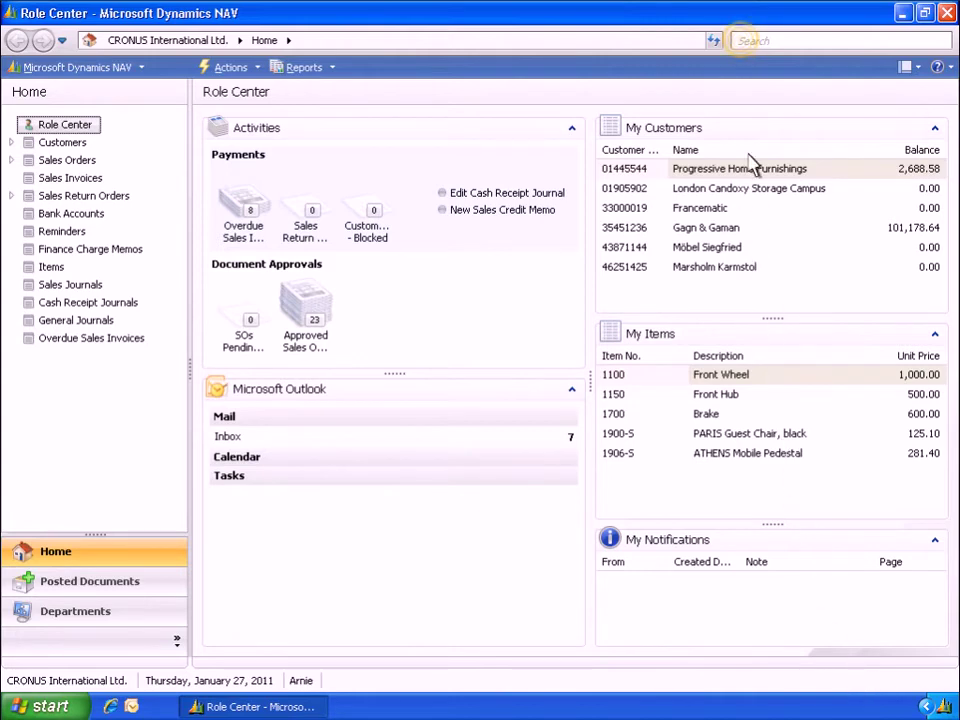
# Find and open the cash receipt journal, then enter a Payment line with account type Customer for Selangorian Ltd
pyautogui.write('Cash Receipt Journals')
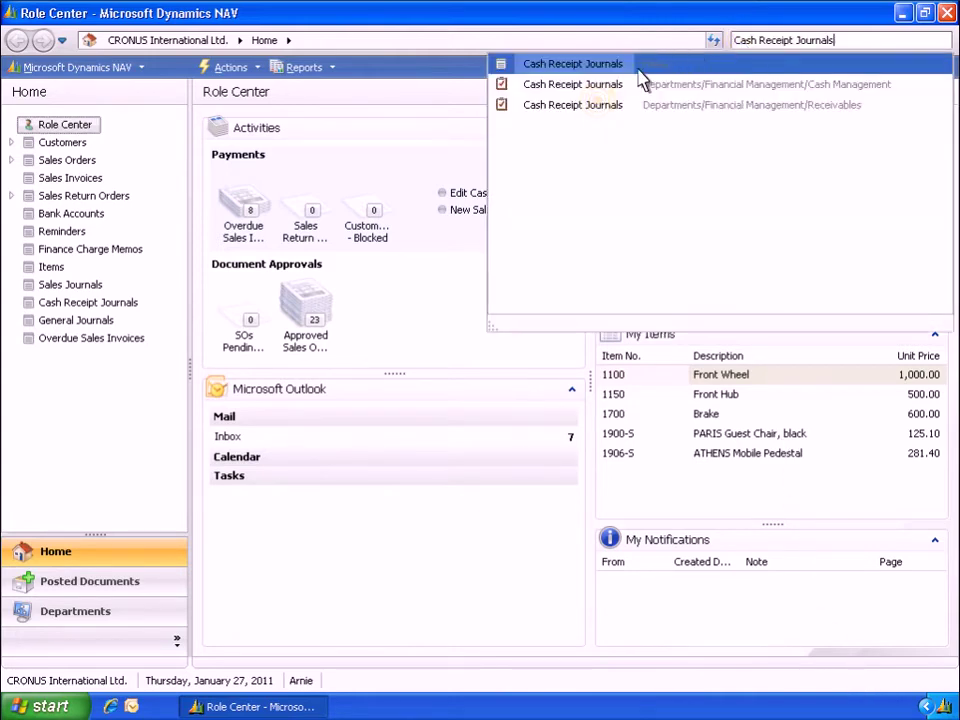
pyautogui.click(606, 100)
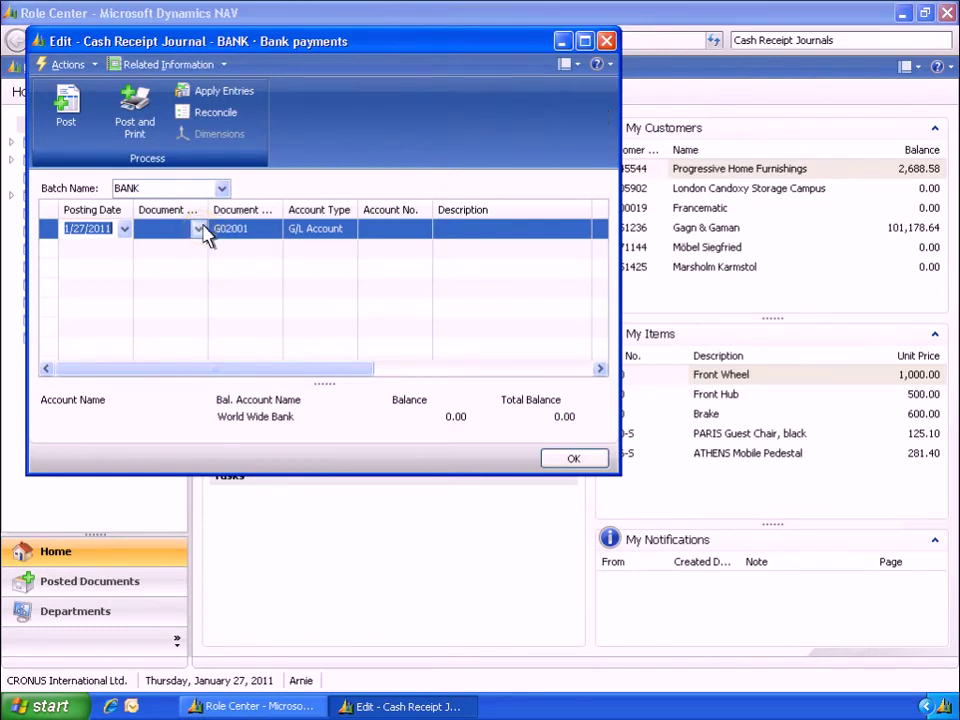
pyautogui.click(200, 232)
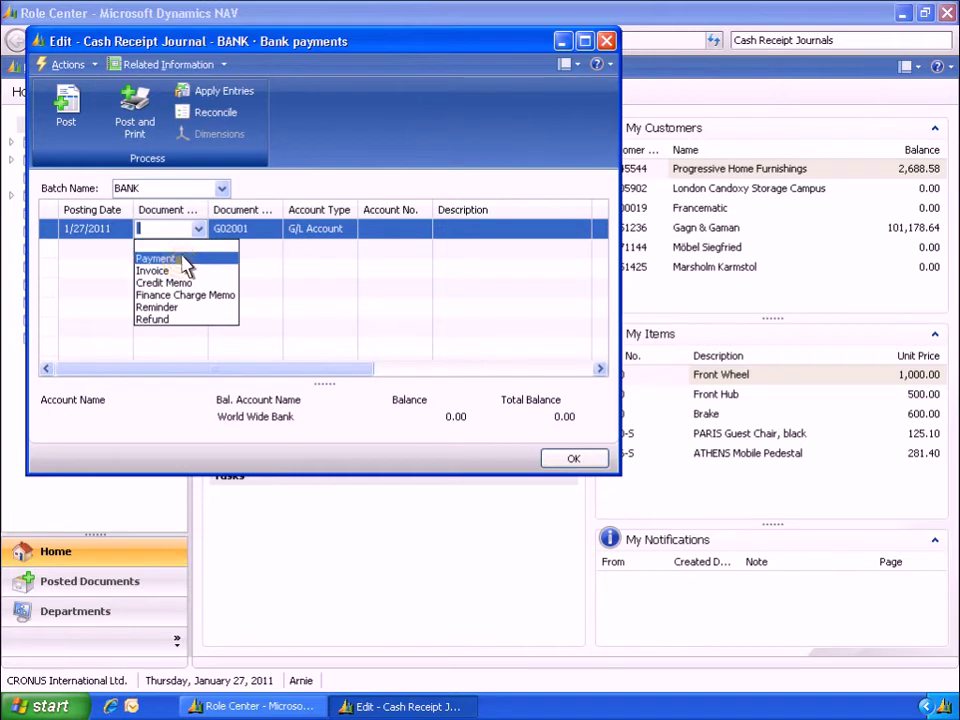
pyautogui.click(183, 260)
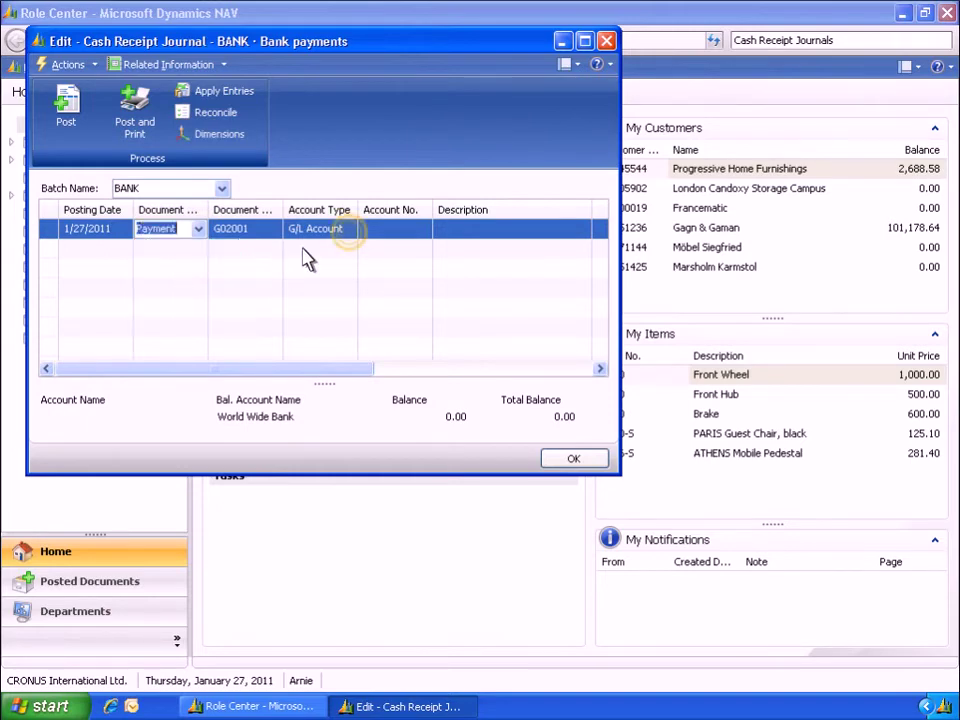
pyautogui.click(349, 231)
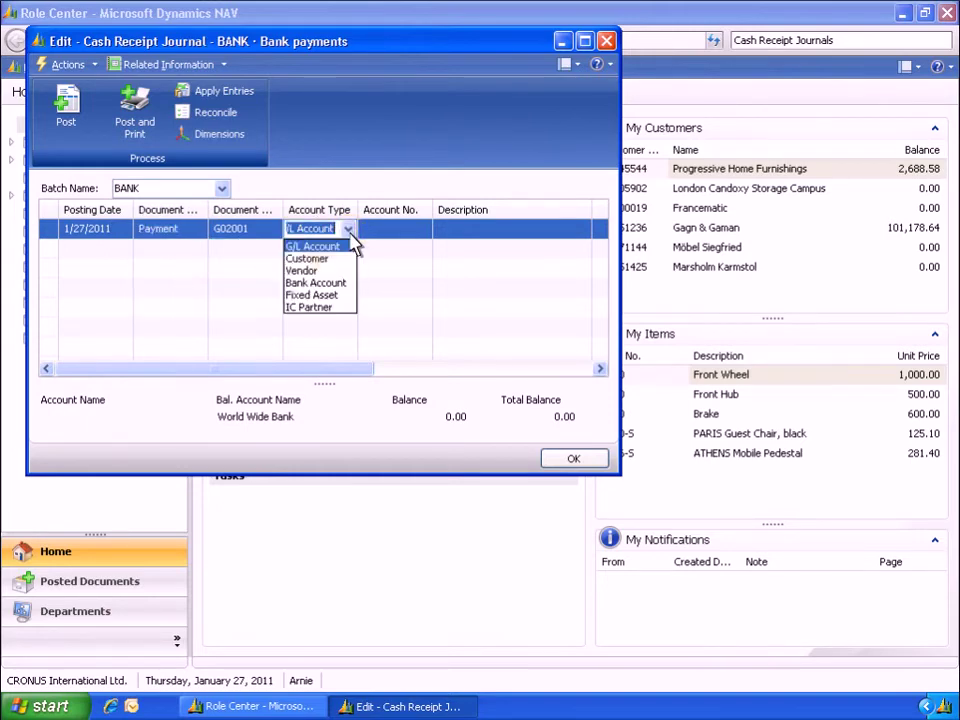
pyautogui.click(327, 258)
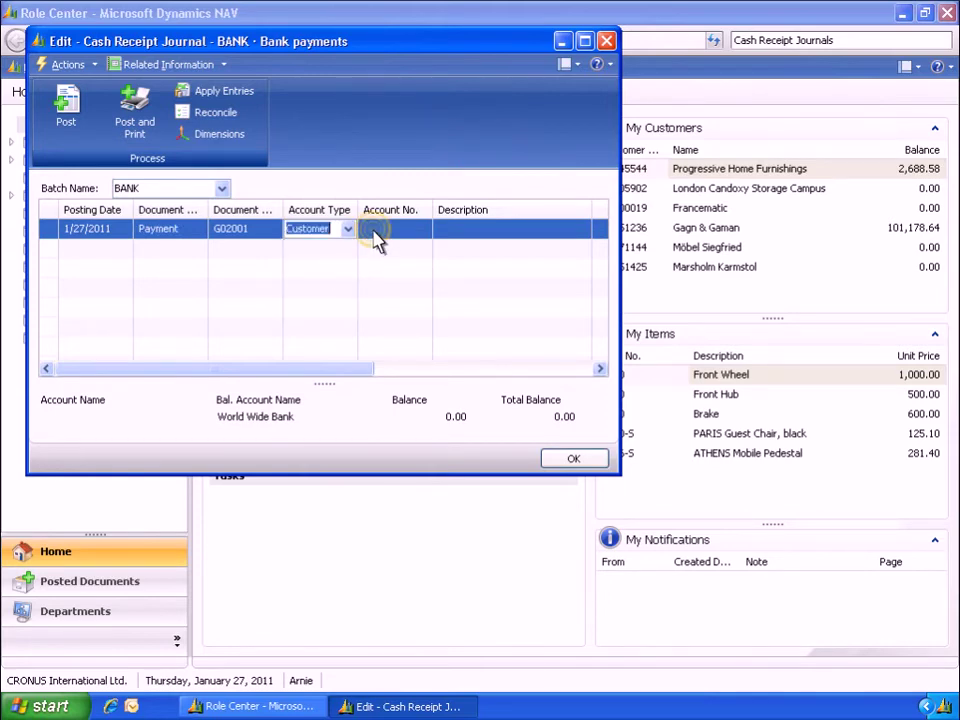
pyautogui.click(373, 232)
pyautogui.write('20000')
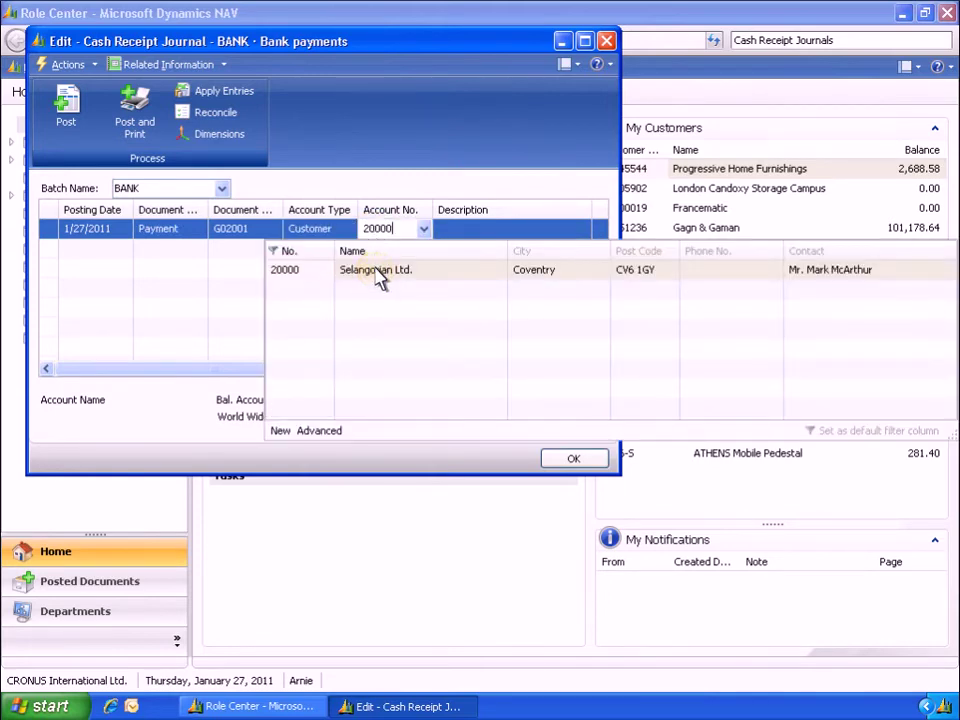
pyautogui.click(378, 280)
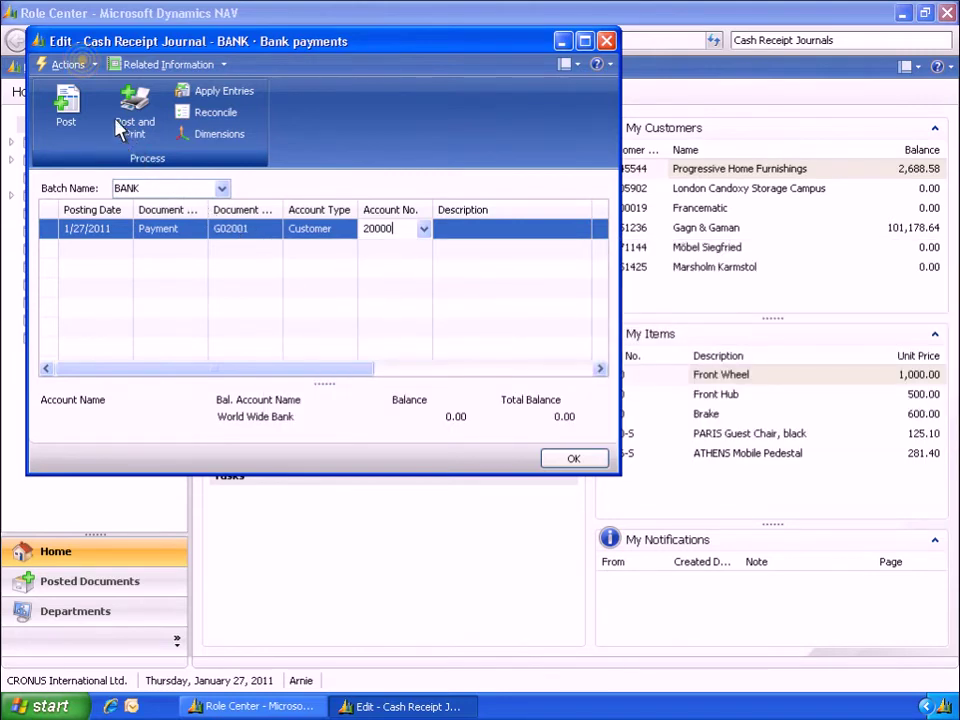
# Apply the payment line to both Selangorian Ltd. prepayment invoices dated 1/27/2011 by setting their Applies-to ID
pyautogui.click(85, 68)
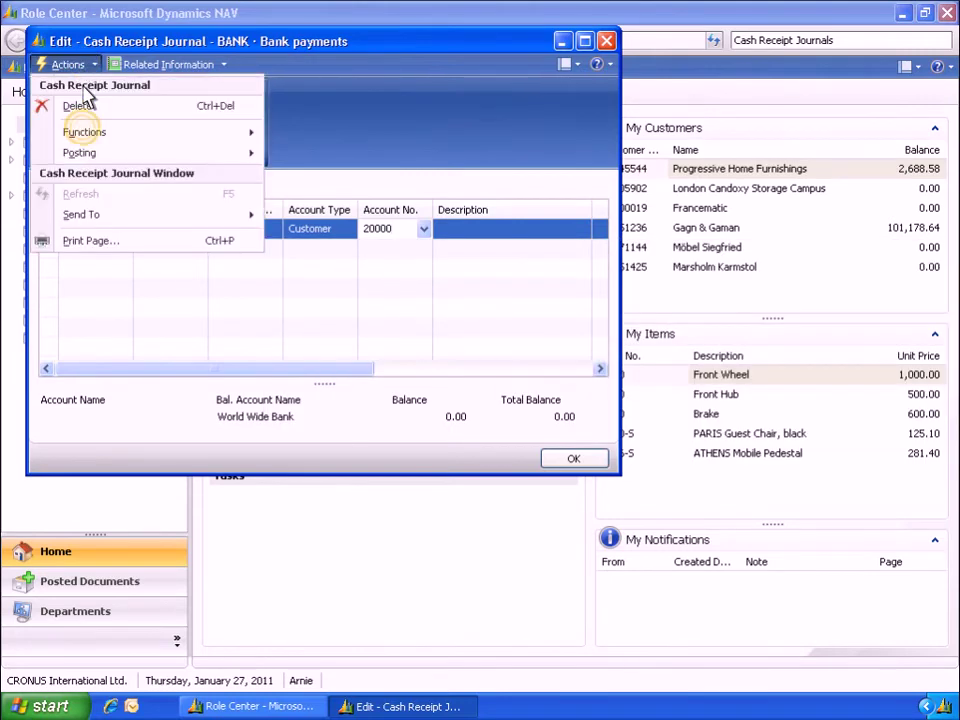
pyautogui.click(83, 130)
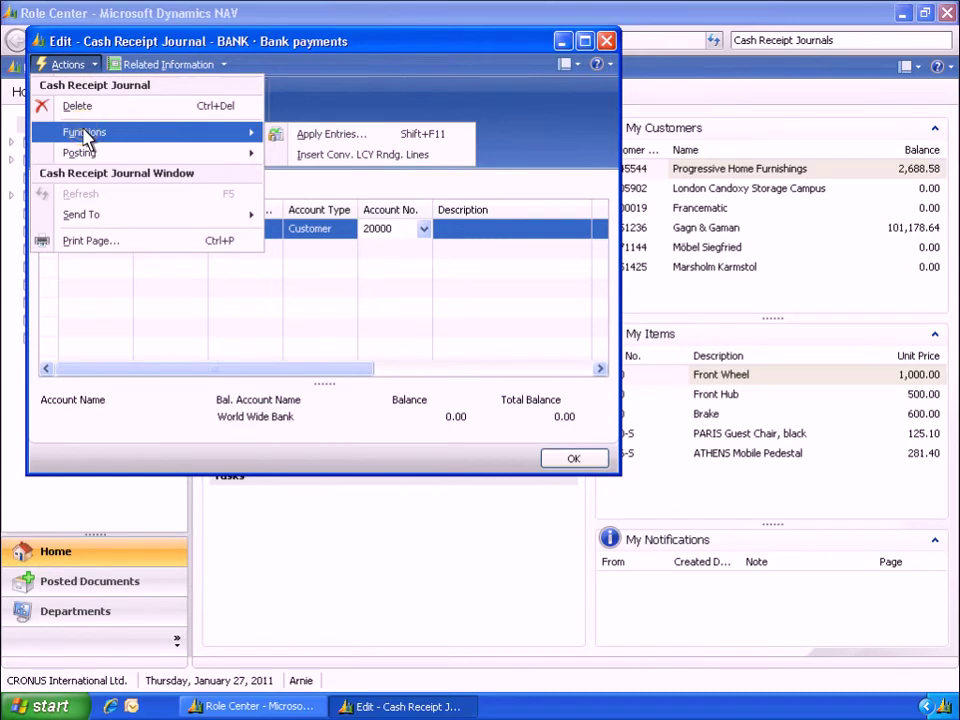
pyautogui.click(341, 137)
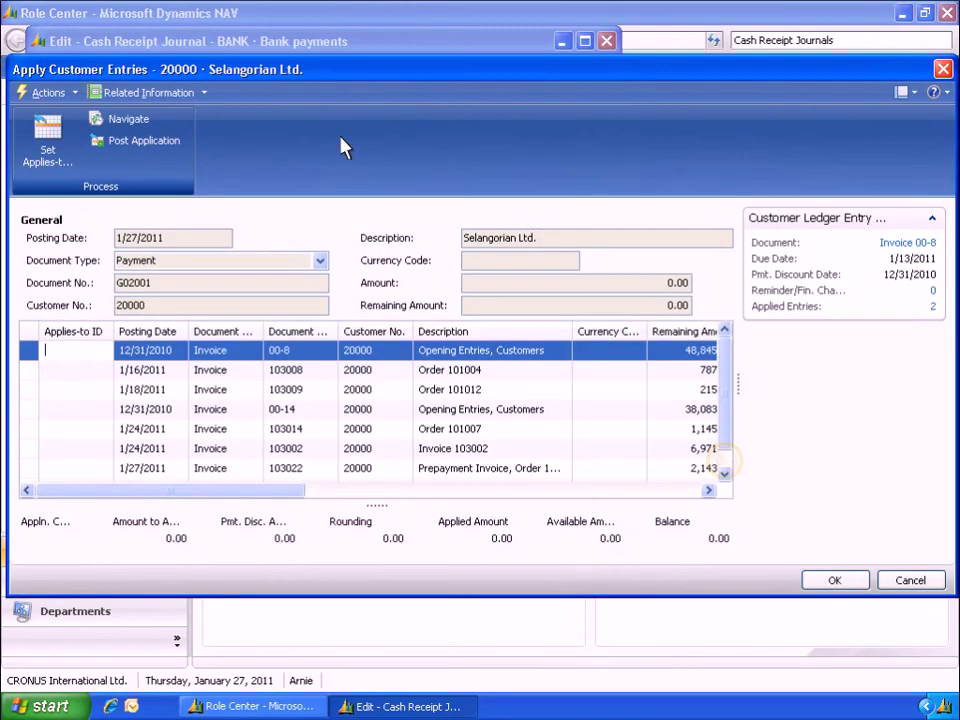
pyautogui.click(727, 472)
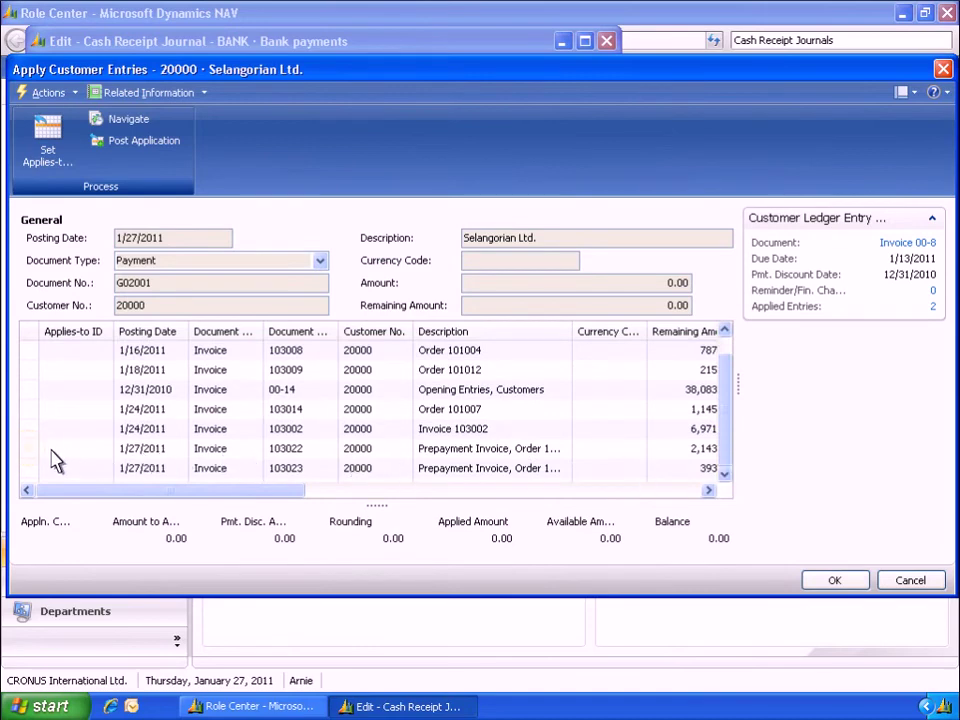
pyautogui.moveTo(30, 452); pyautogui.dragTo(30, 468)
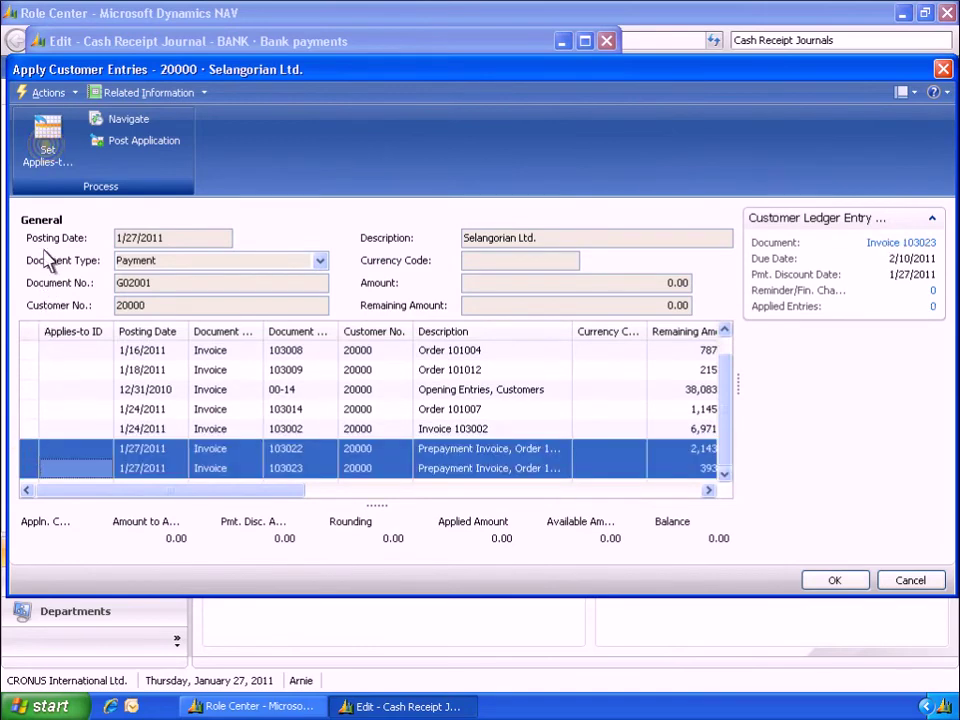
pyautogui.click(46, 140)
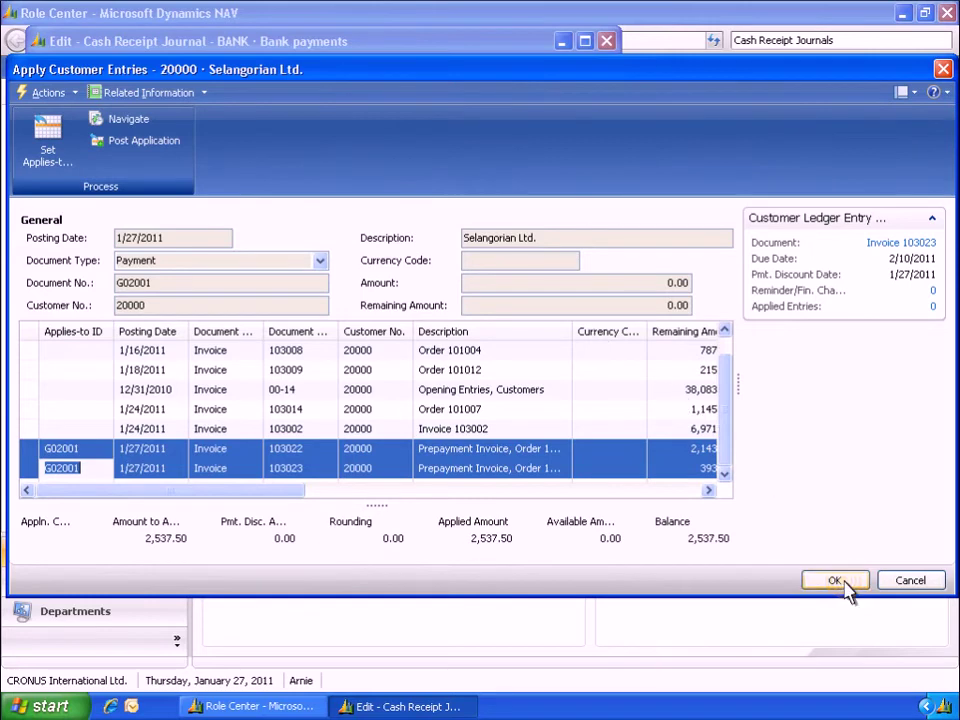
pyautogui.click(840, 582)
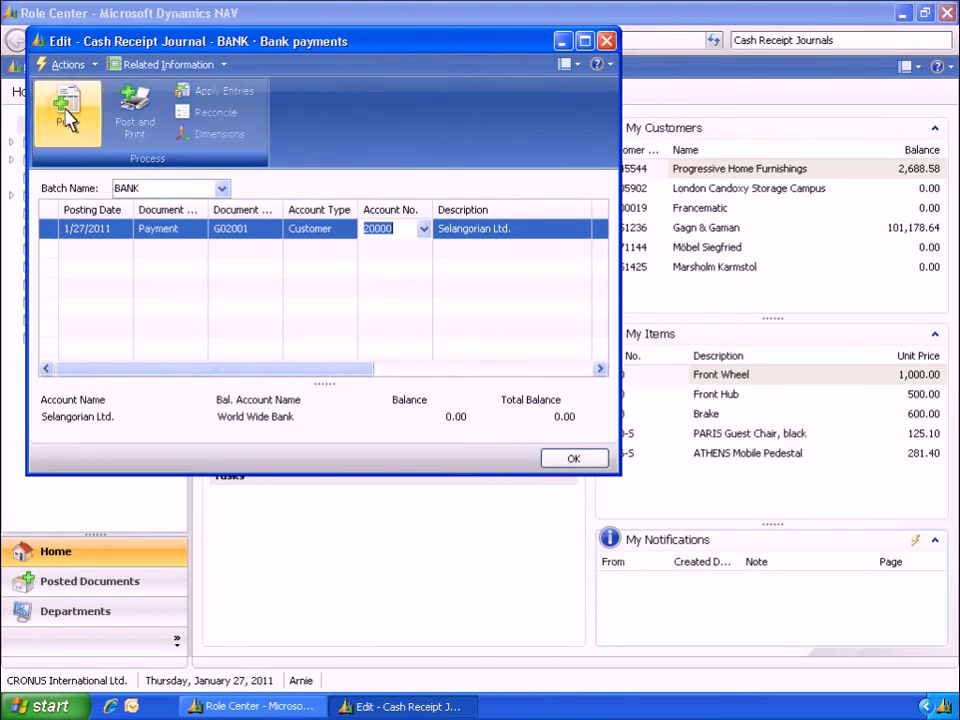
# Post the cash receipt journal line and close the journal
pyautogui.click(68, 118)
pyautogui.click(318, 286)
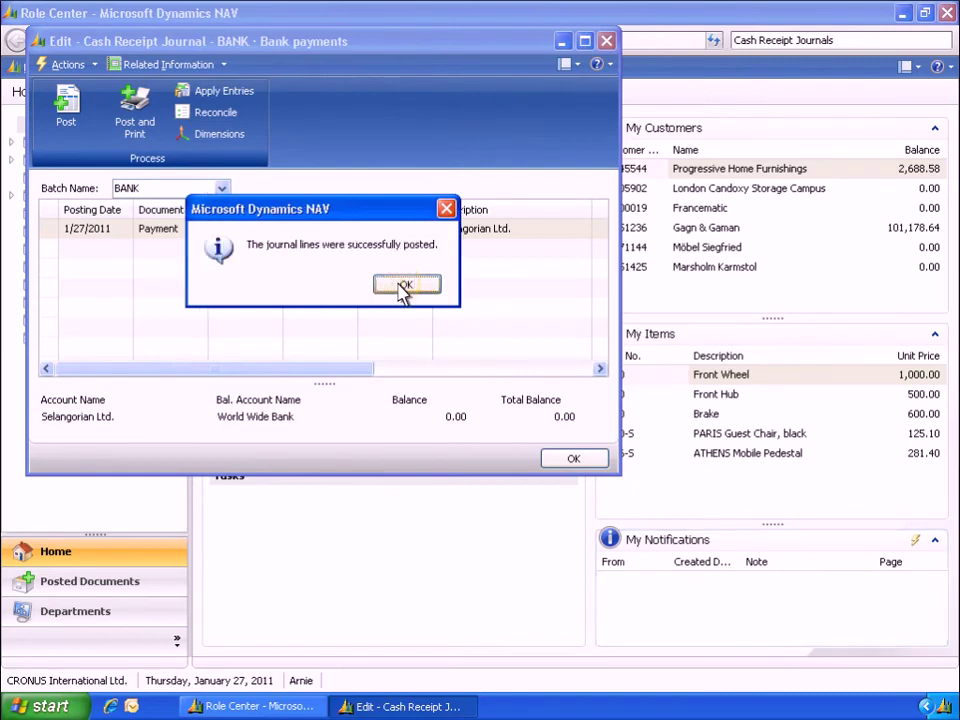
pyautogui.click(403, 286)
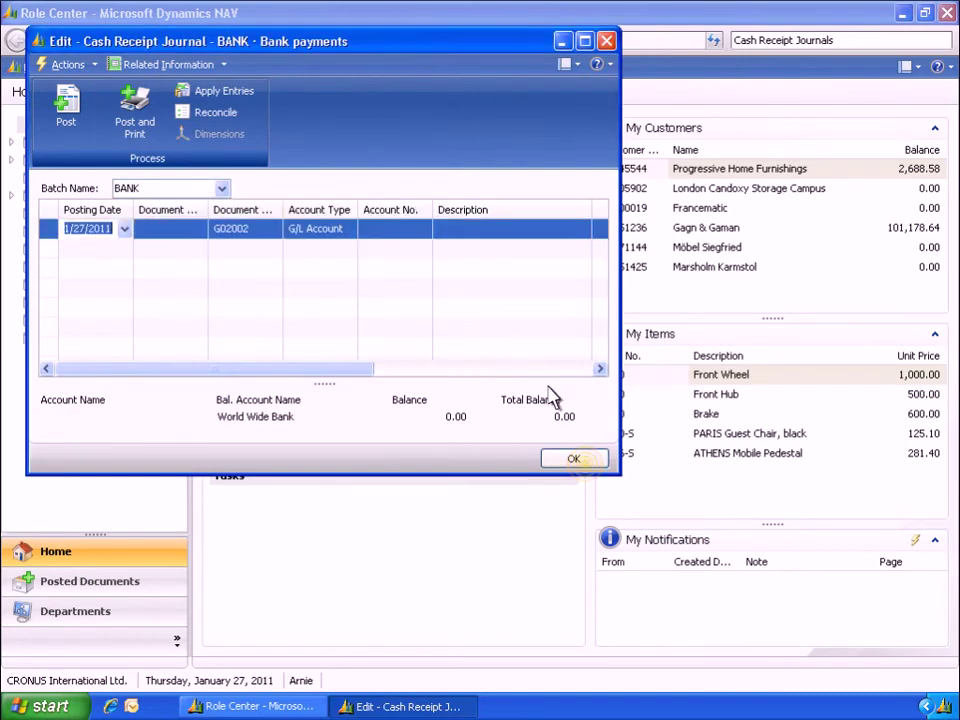
pyautogui.click(573, 459)
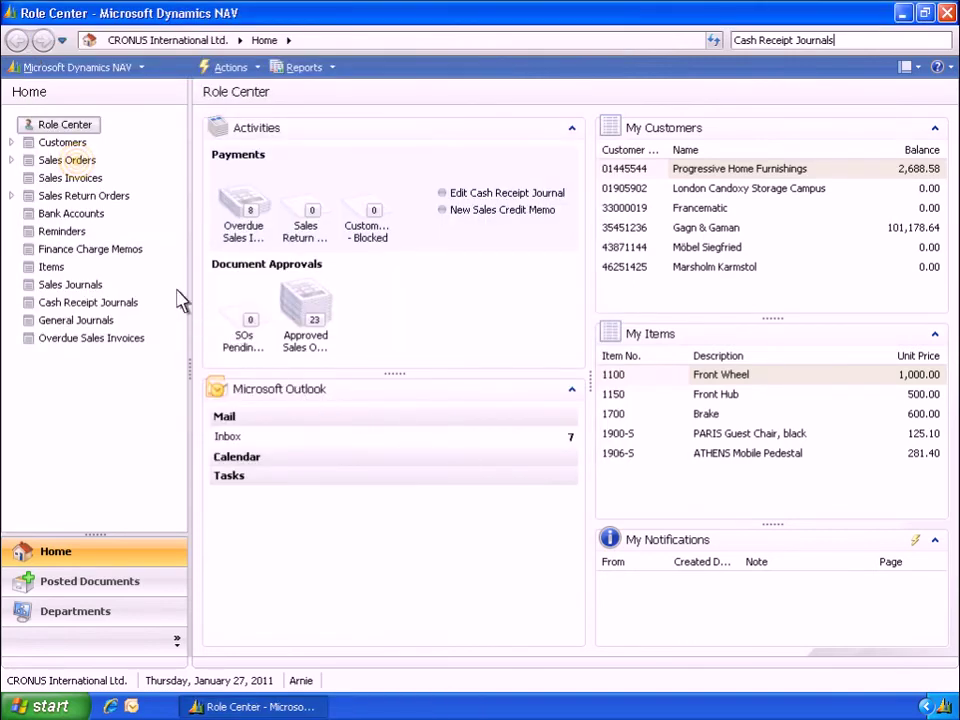
# Open the prepaid Selangorian Ltd. order from the sales orders list and post it with Ship and Invoice, without printing
pyautogui.click(70, 160)
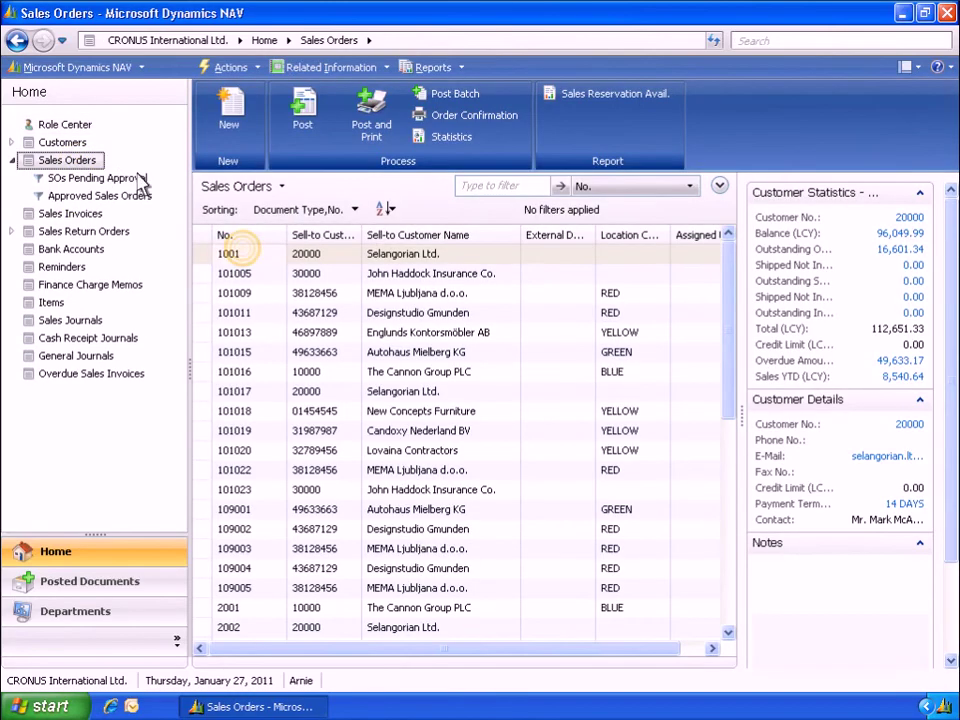
pyautogui.doubleClick(245, 256)
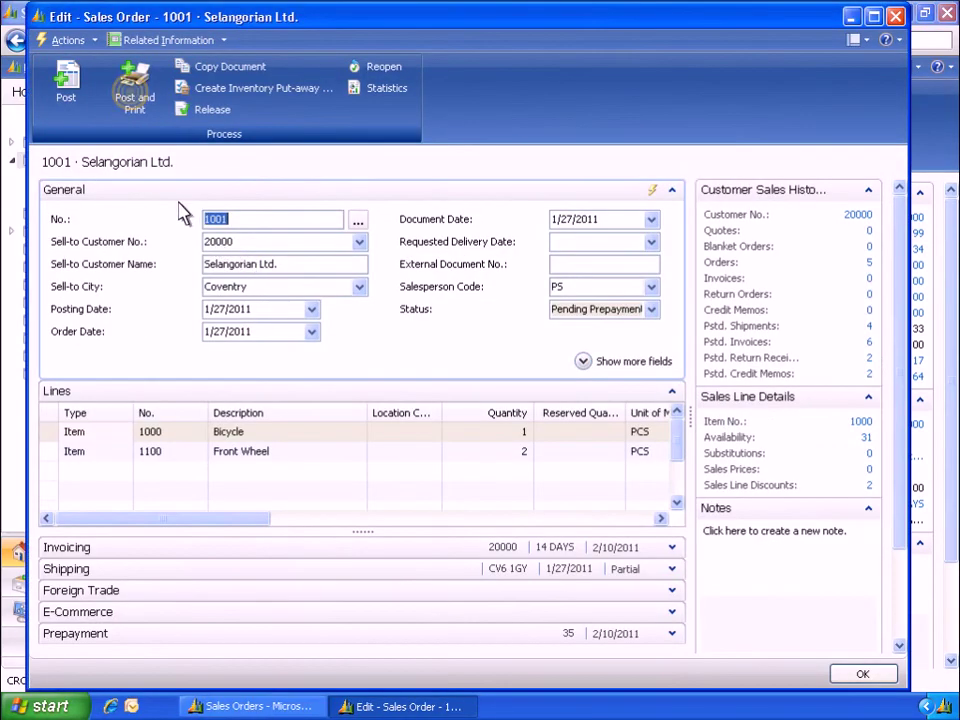
pyautogui.click(135, 100)
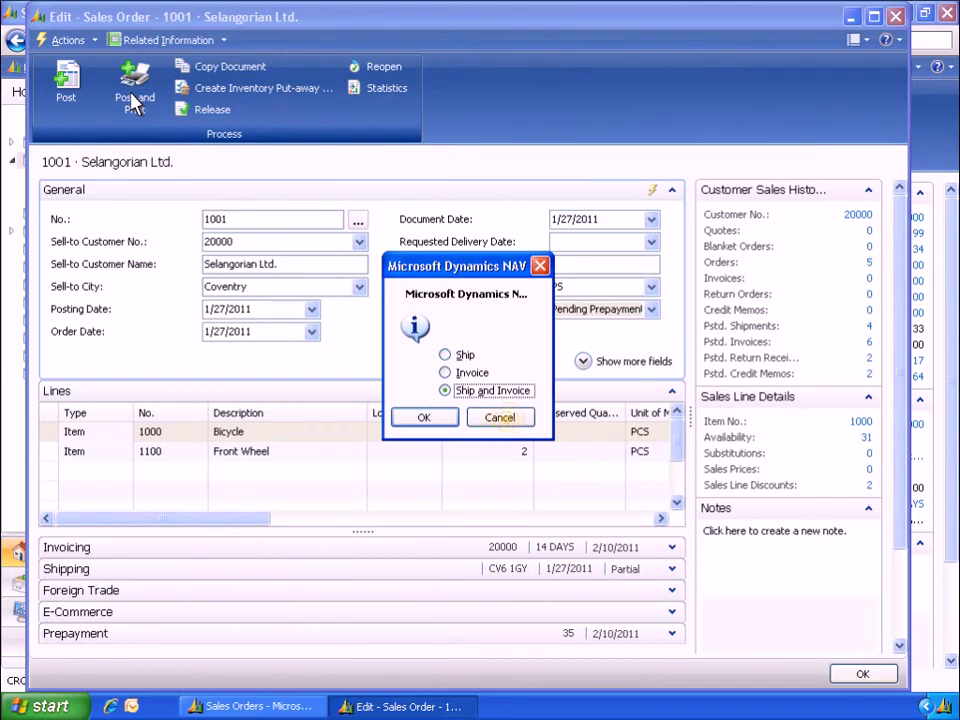
pyautogui.click(500, 420)
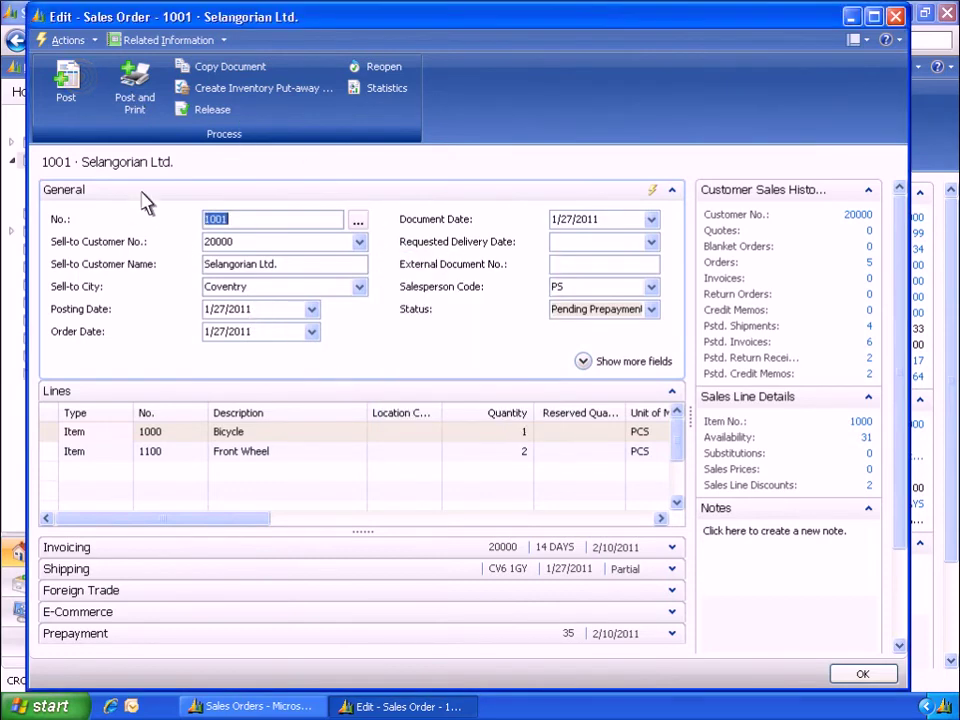
pyautogui.click(85, 88)
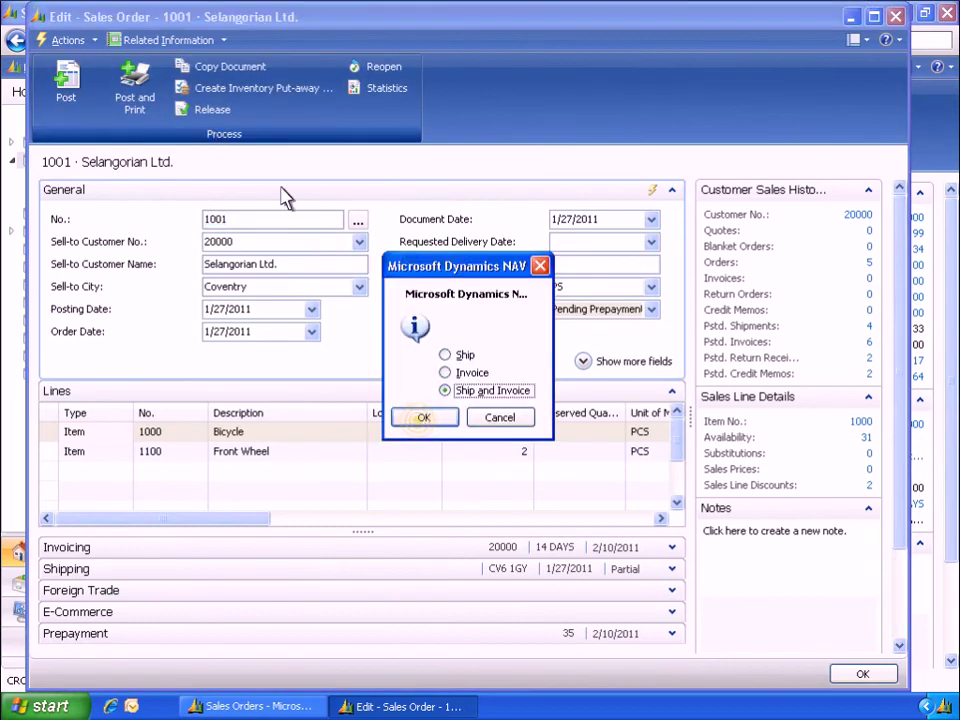
pyautogui.click(422, 420)
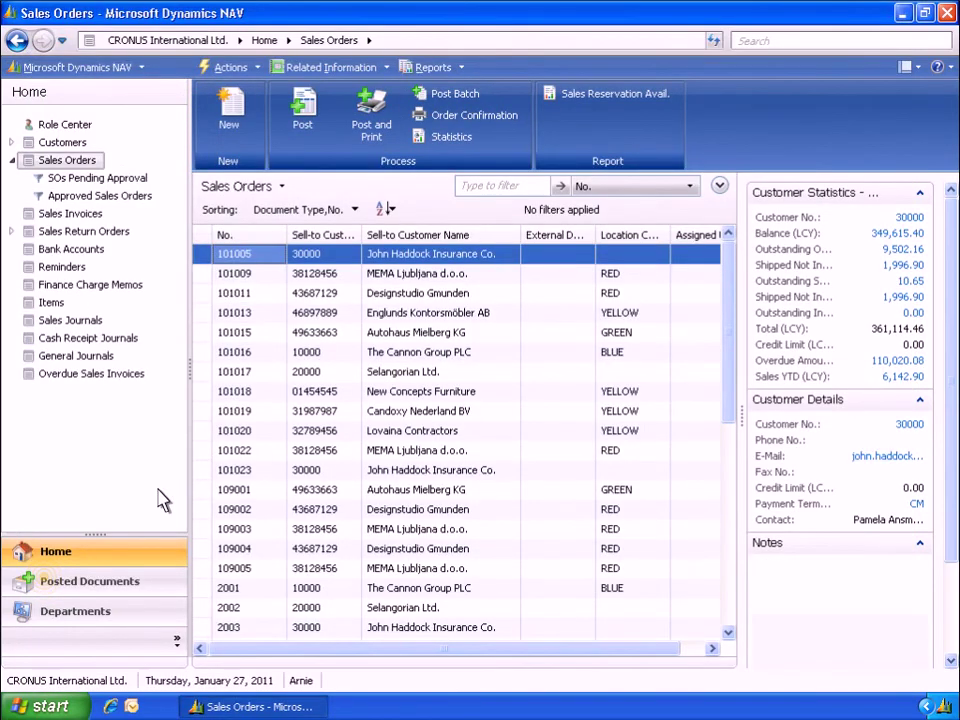
# Review the final posted sales invoice for Selangorian Ltd., including its prepayment deduction line, and close it
pyautogui.click(50, 584)
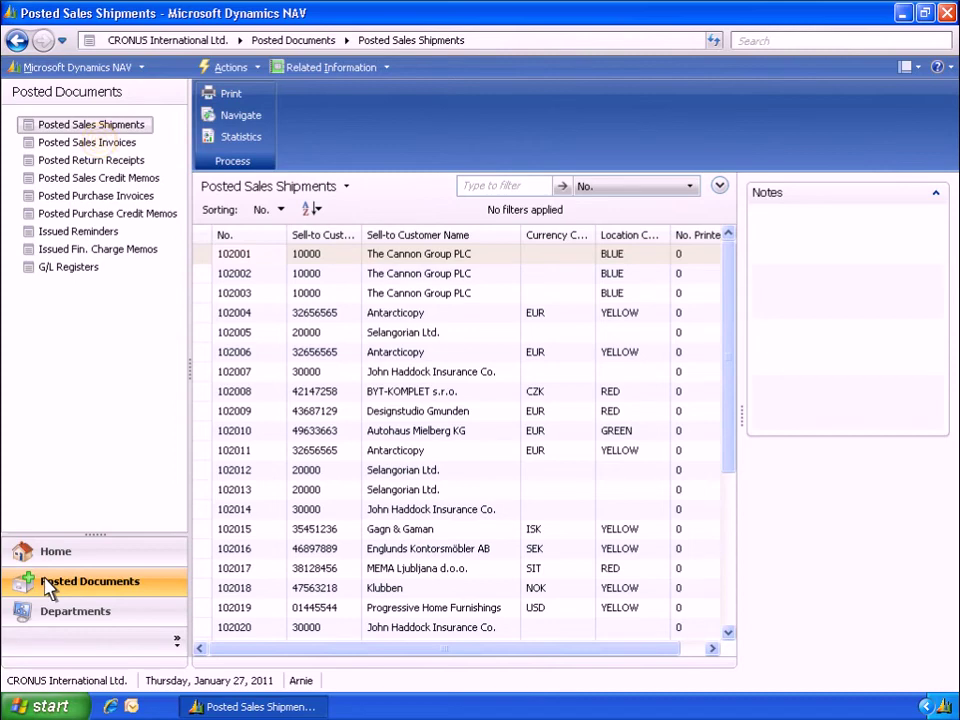
pyautogui.click(106, 148)
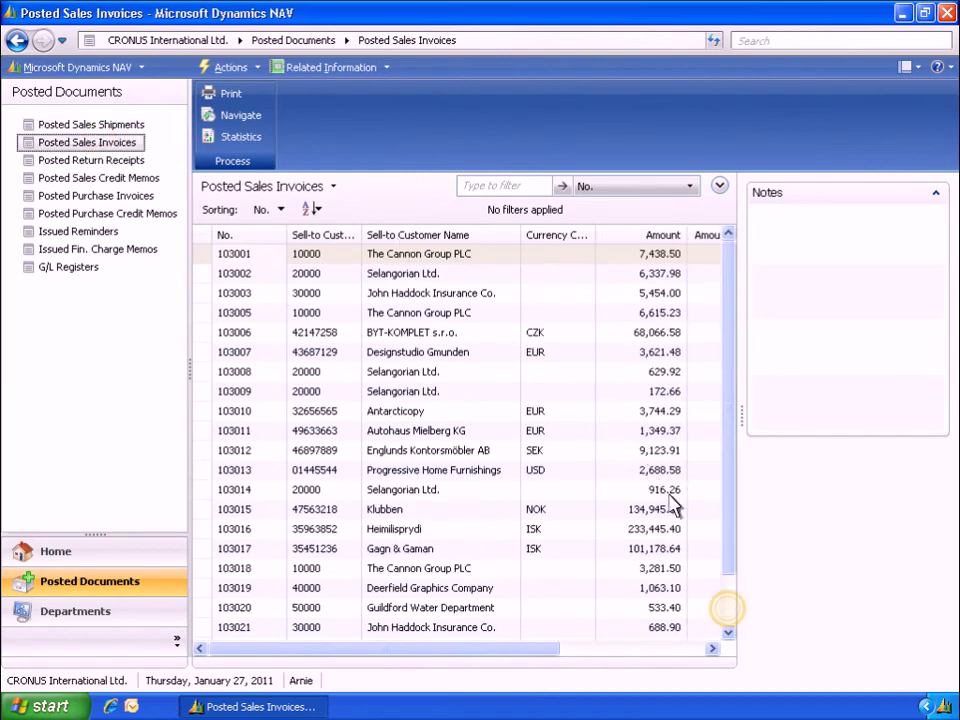
pyautogui.scroll(-1, 728, 620)
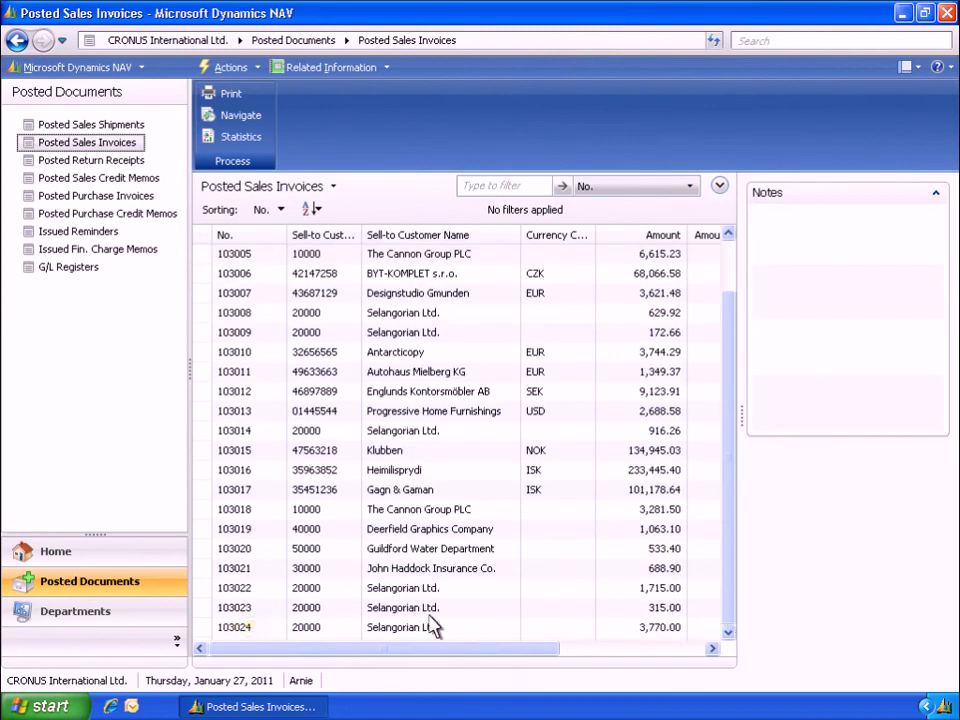
pyautogui.doubleClick(240, 627)
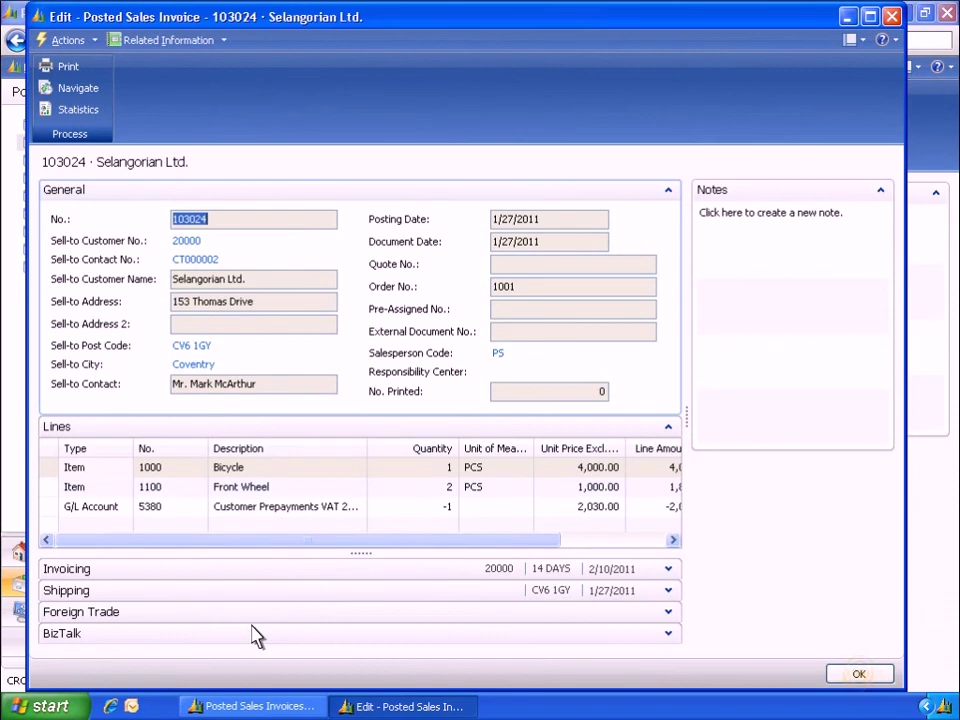
pyautogui.click(859, 674)
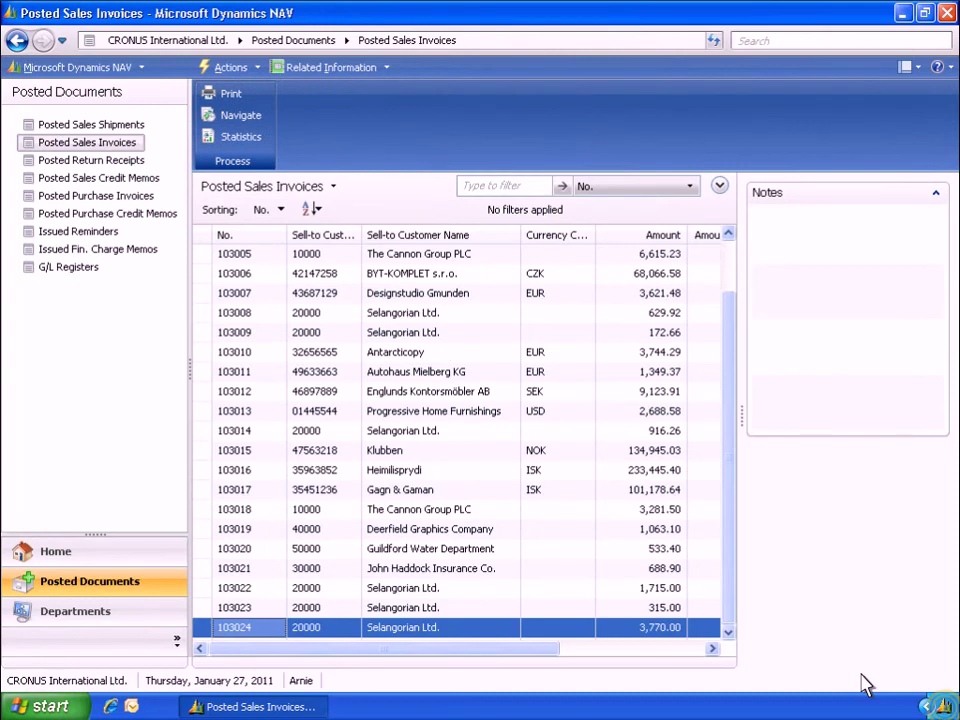